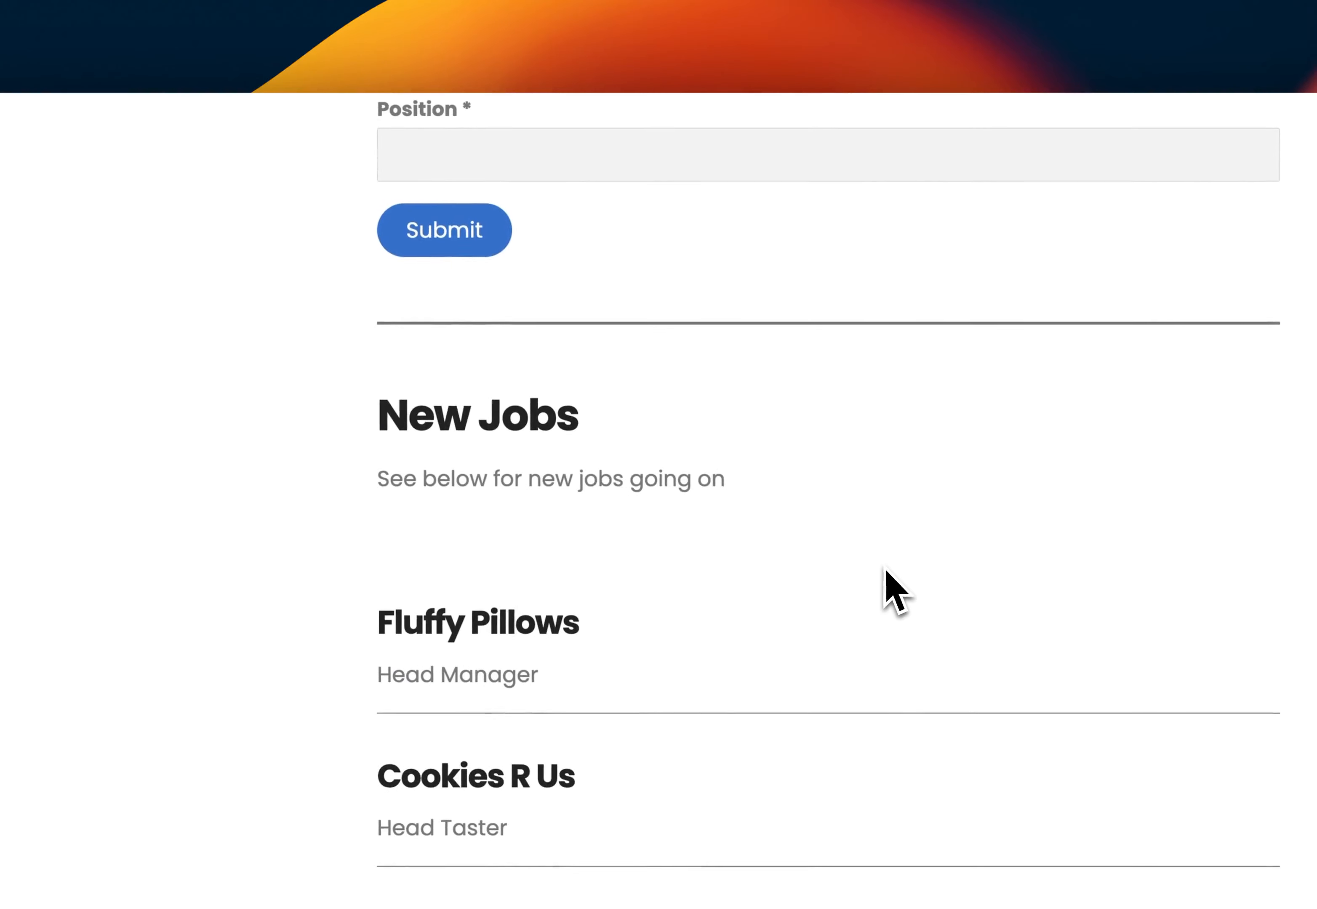
Define a new workflow titled "Approval Queue"
scroll(881, 579, up, 5)
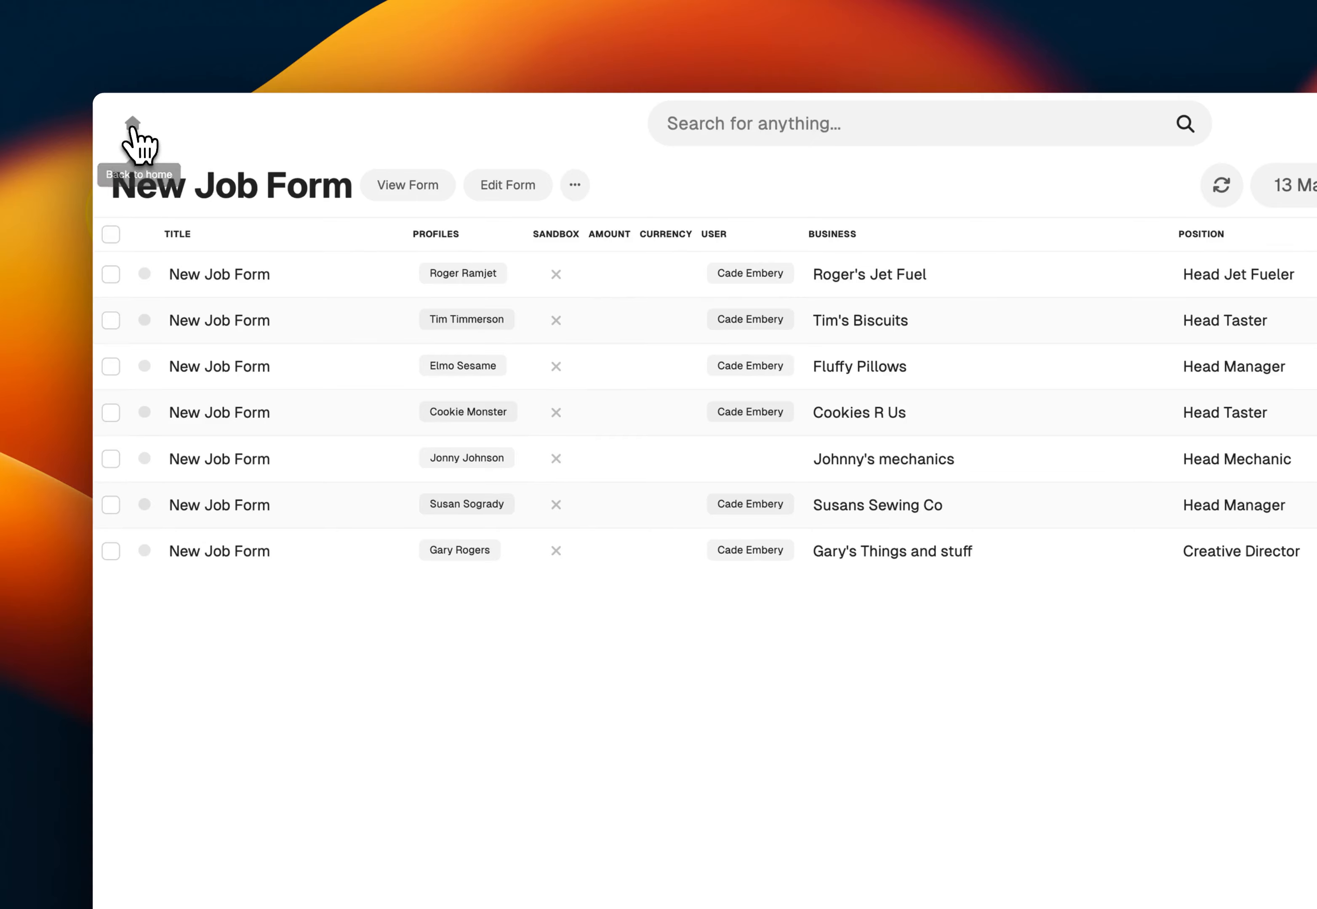
click(133, 125)
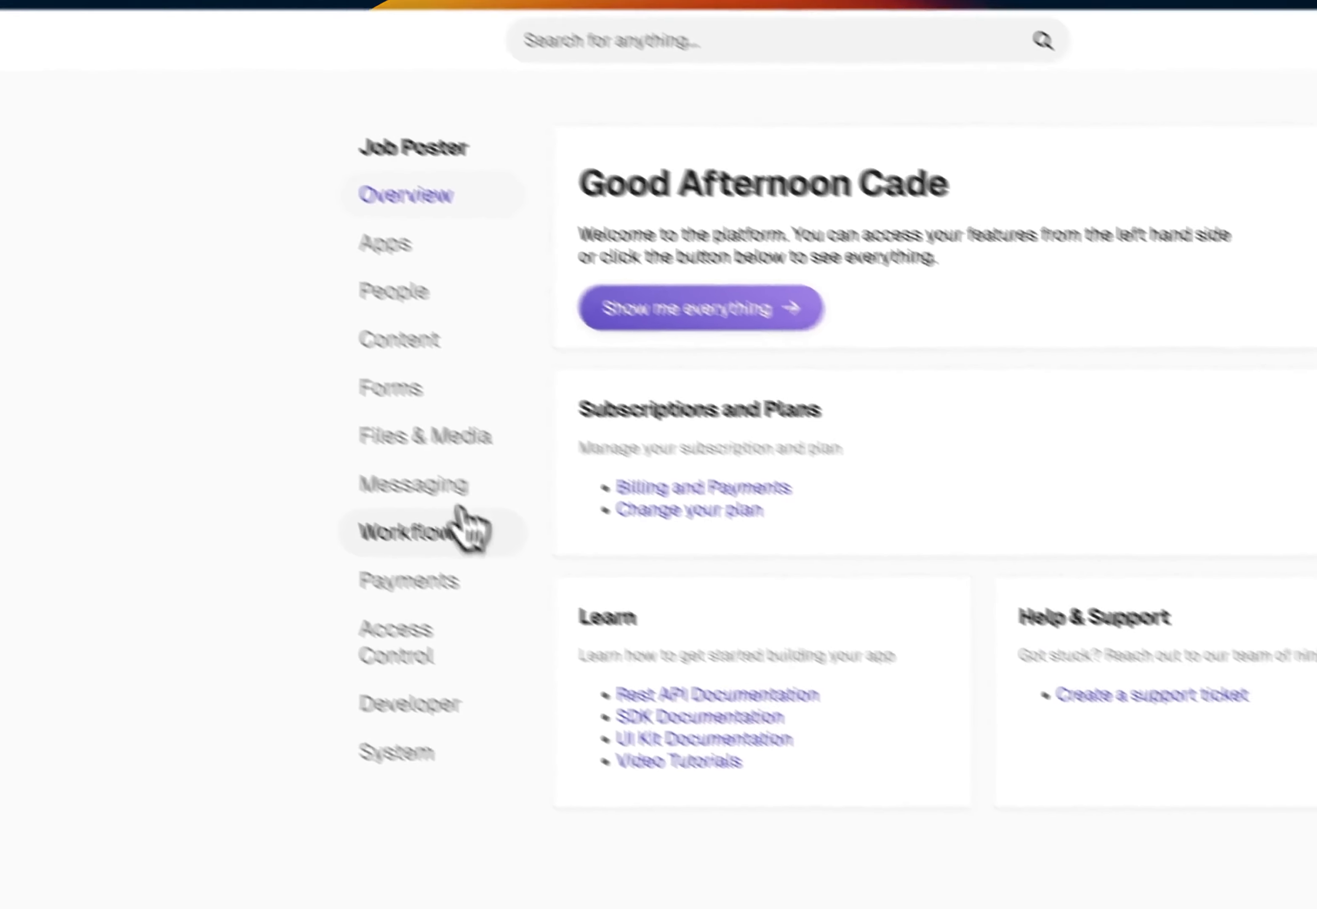
click(599, 618)
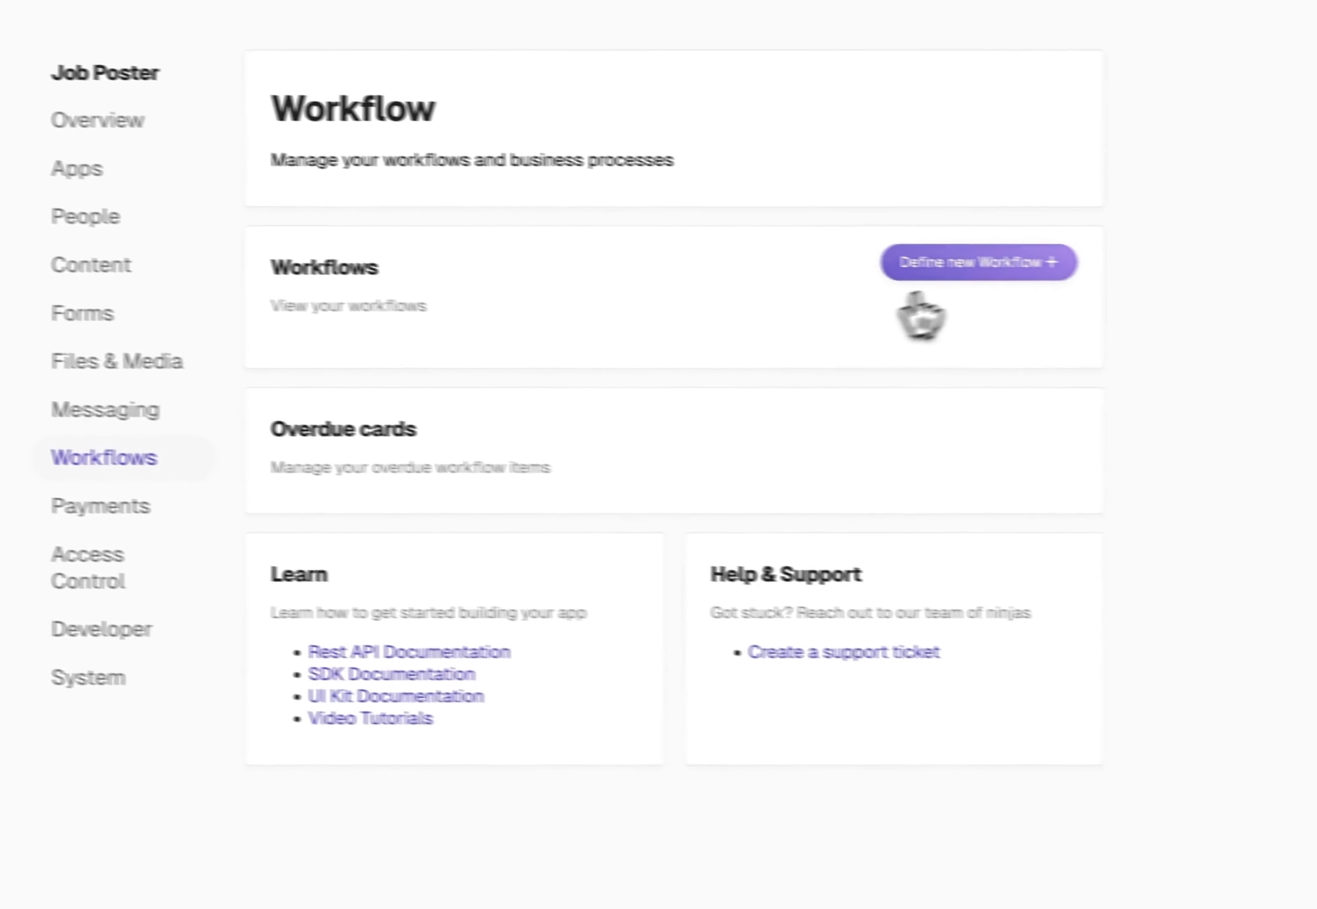
click(972, 274)
text(A)
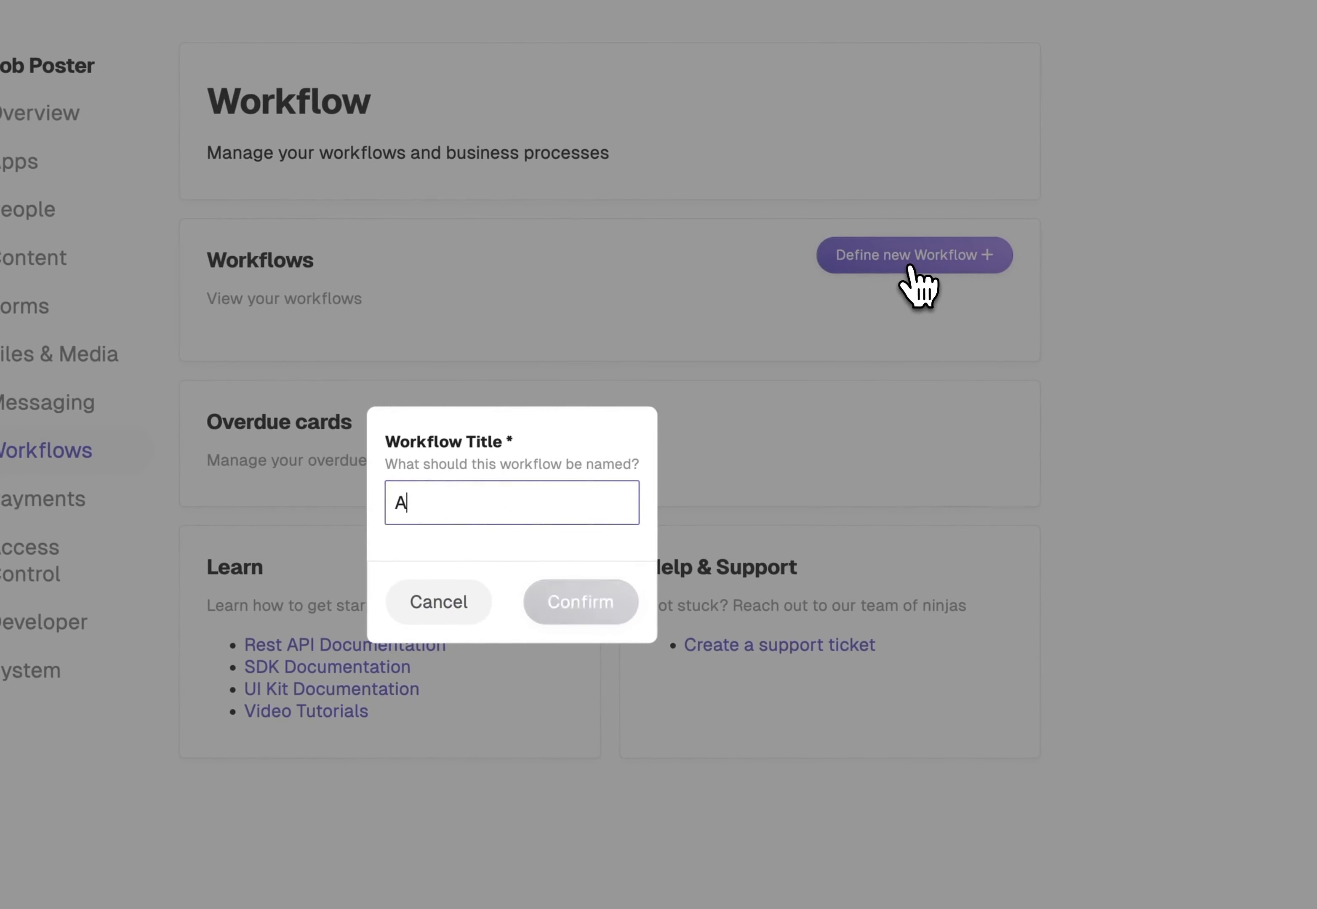
text(pproval Queue)
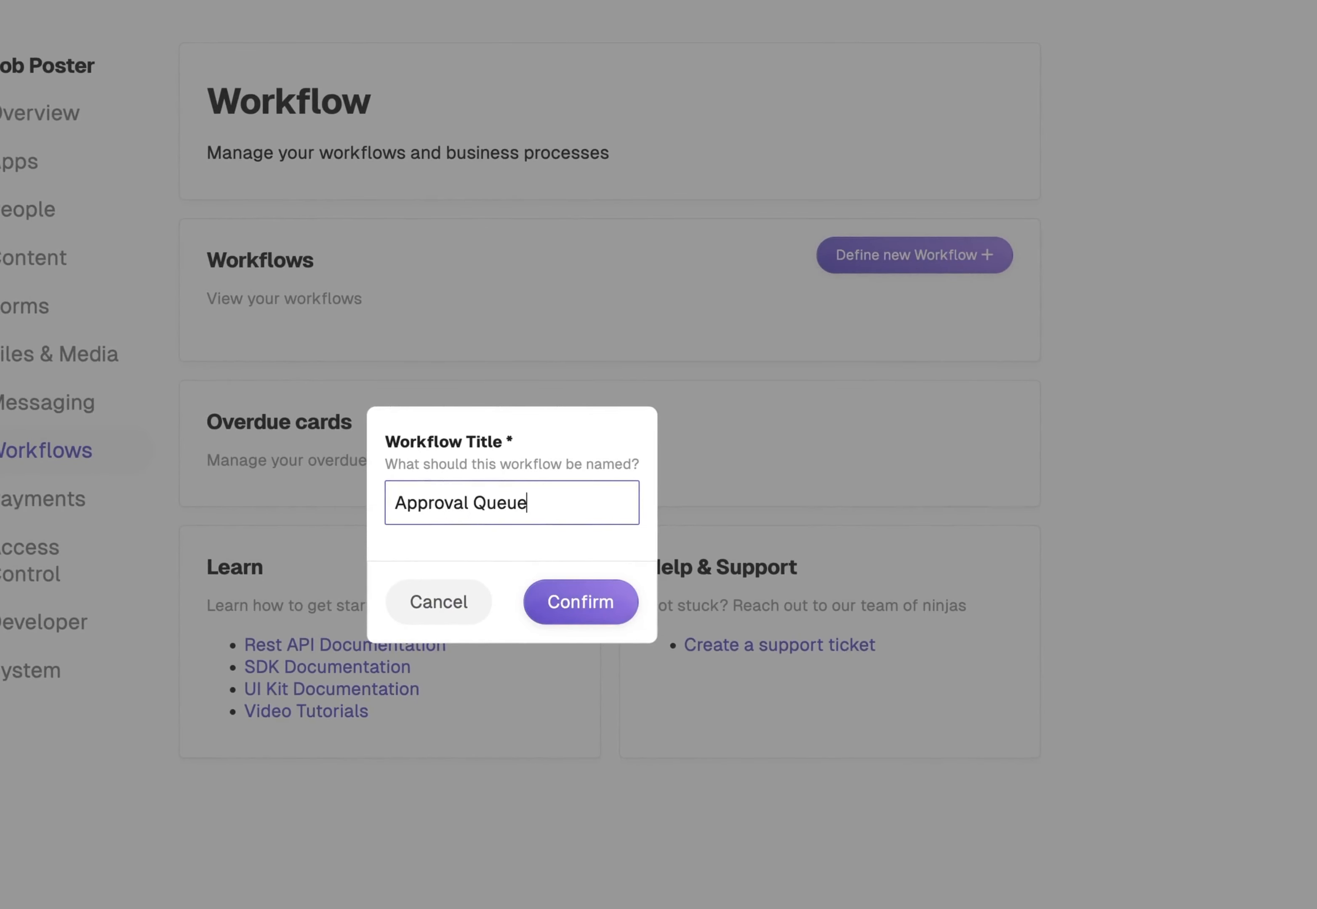
click(607, 612)
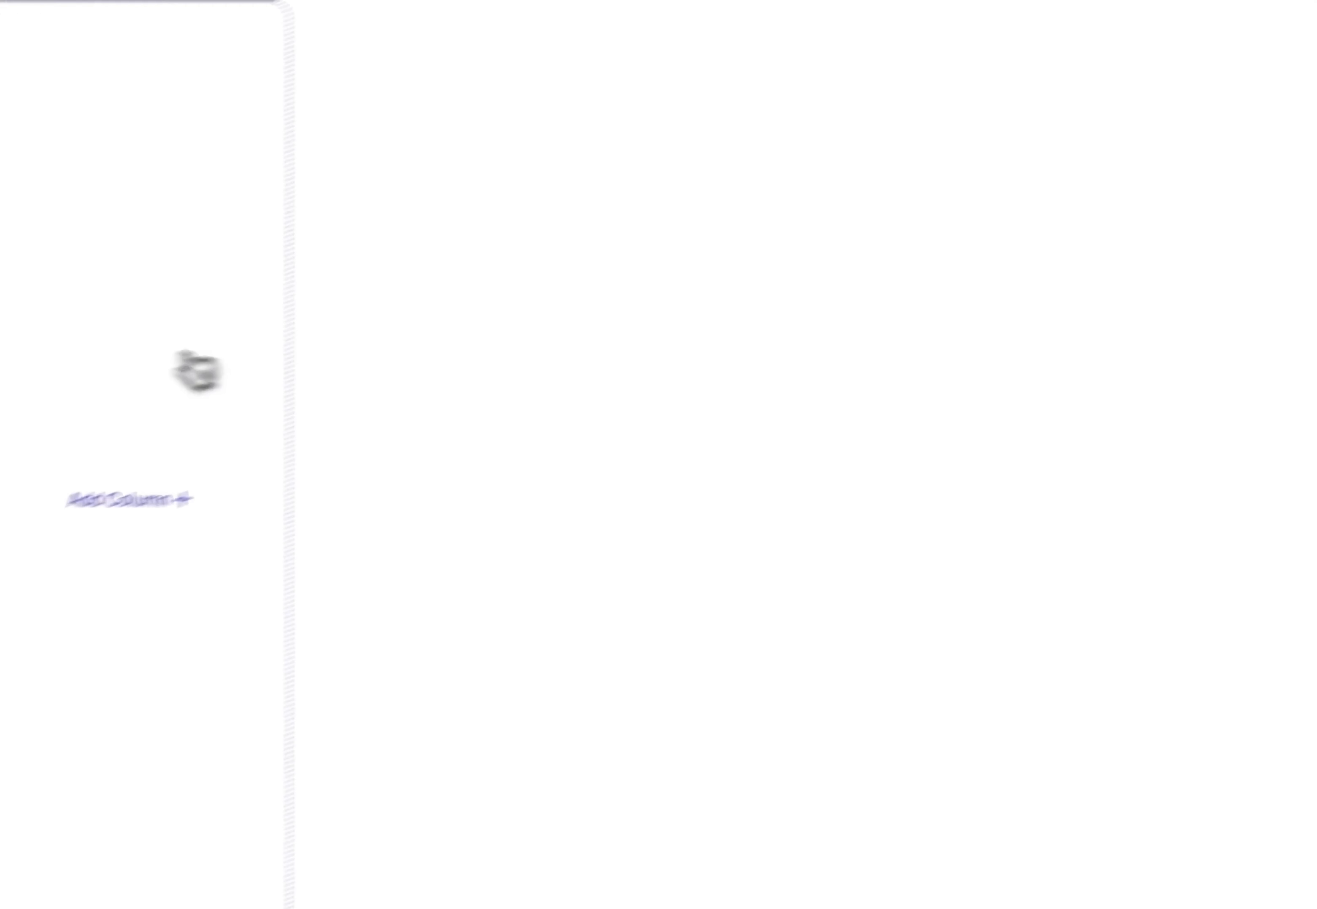
Add two columns to the Approval Queue workflow, titled "Awaiting Approval" and "Publish to Website"
click(186, 358)
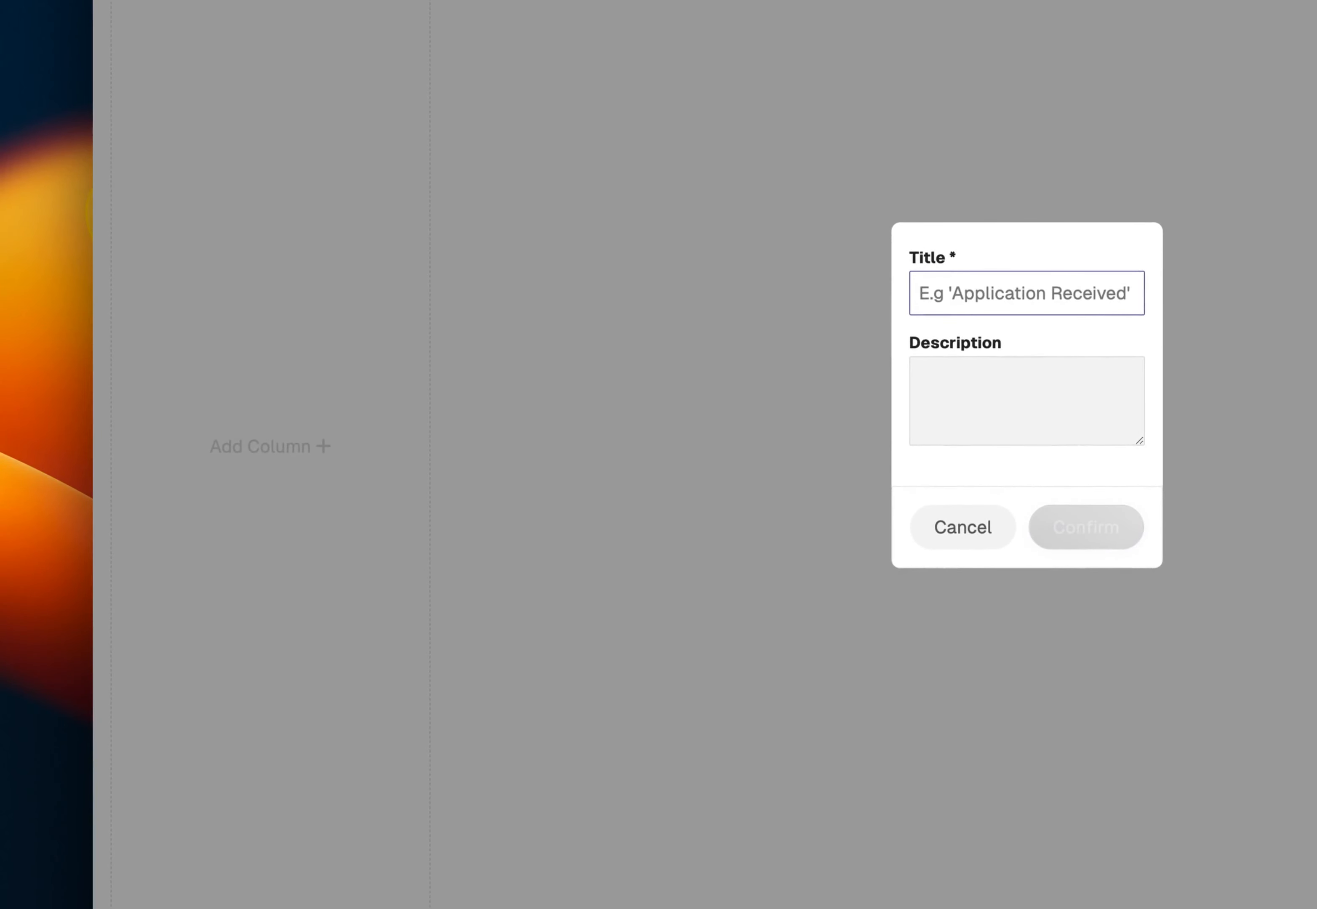
text(Appl)
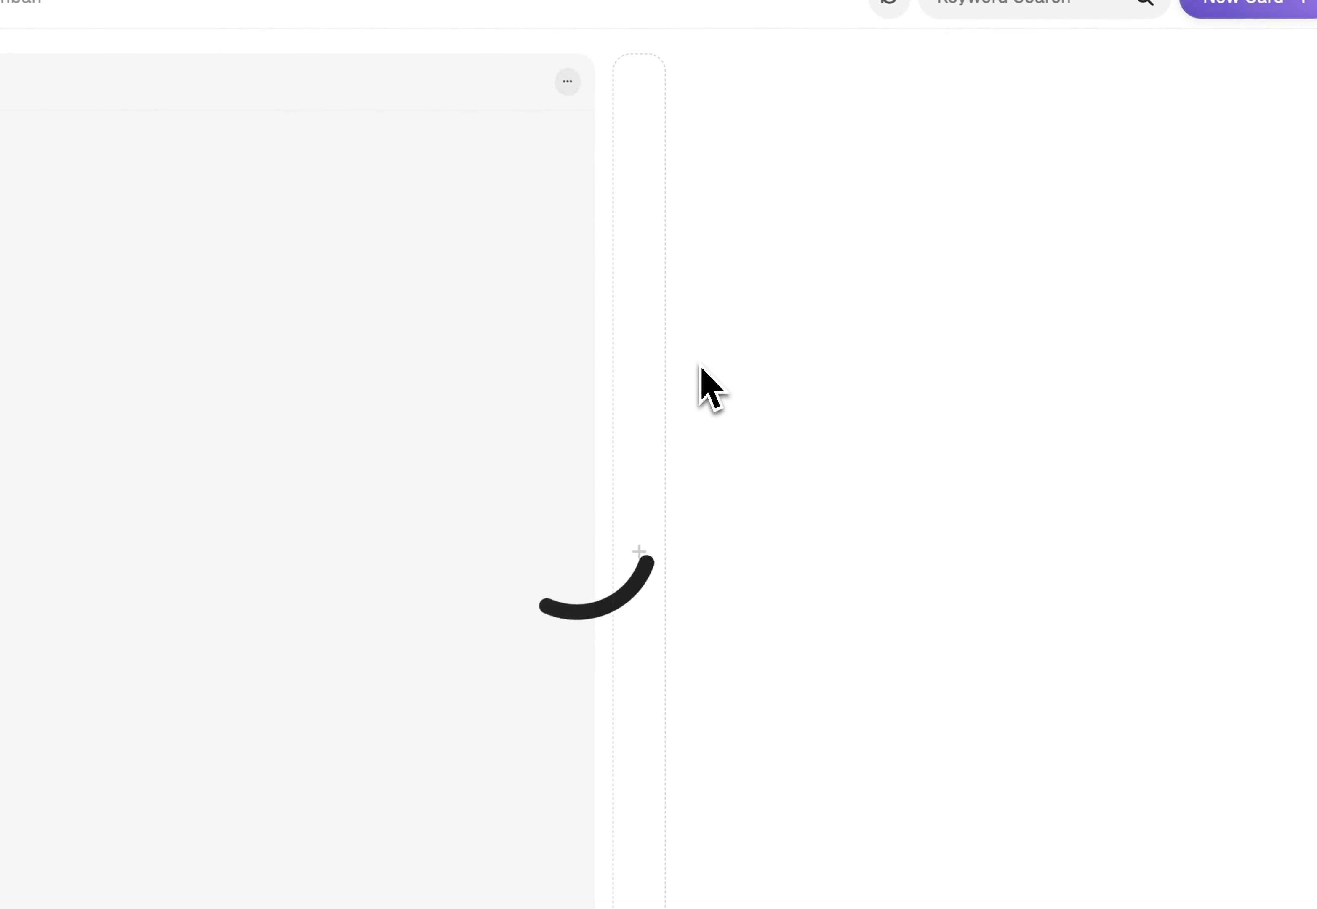
click(650, 377)
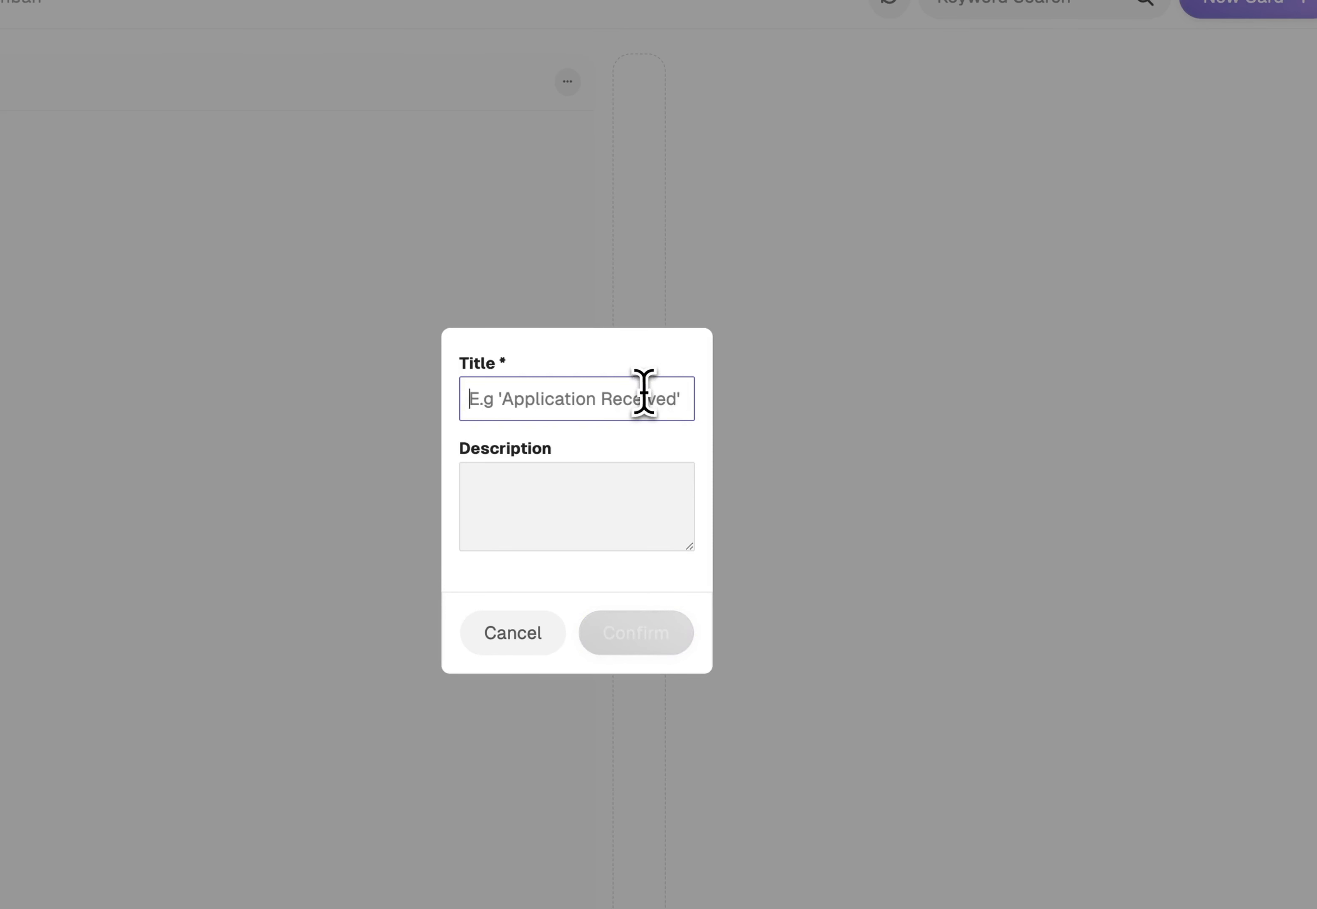
text(Publish to Website)
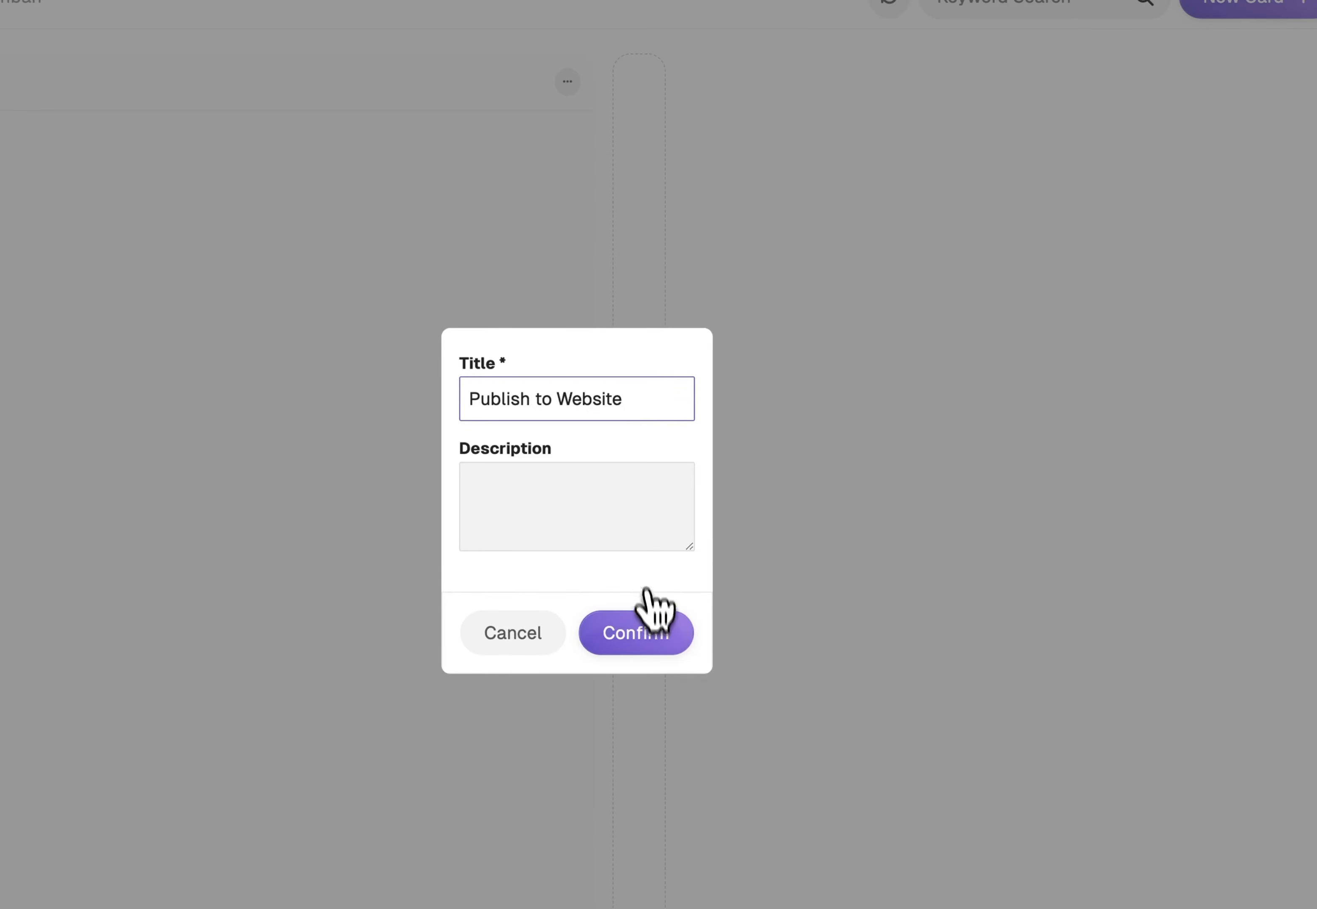
click(651, 619)
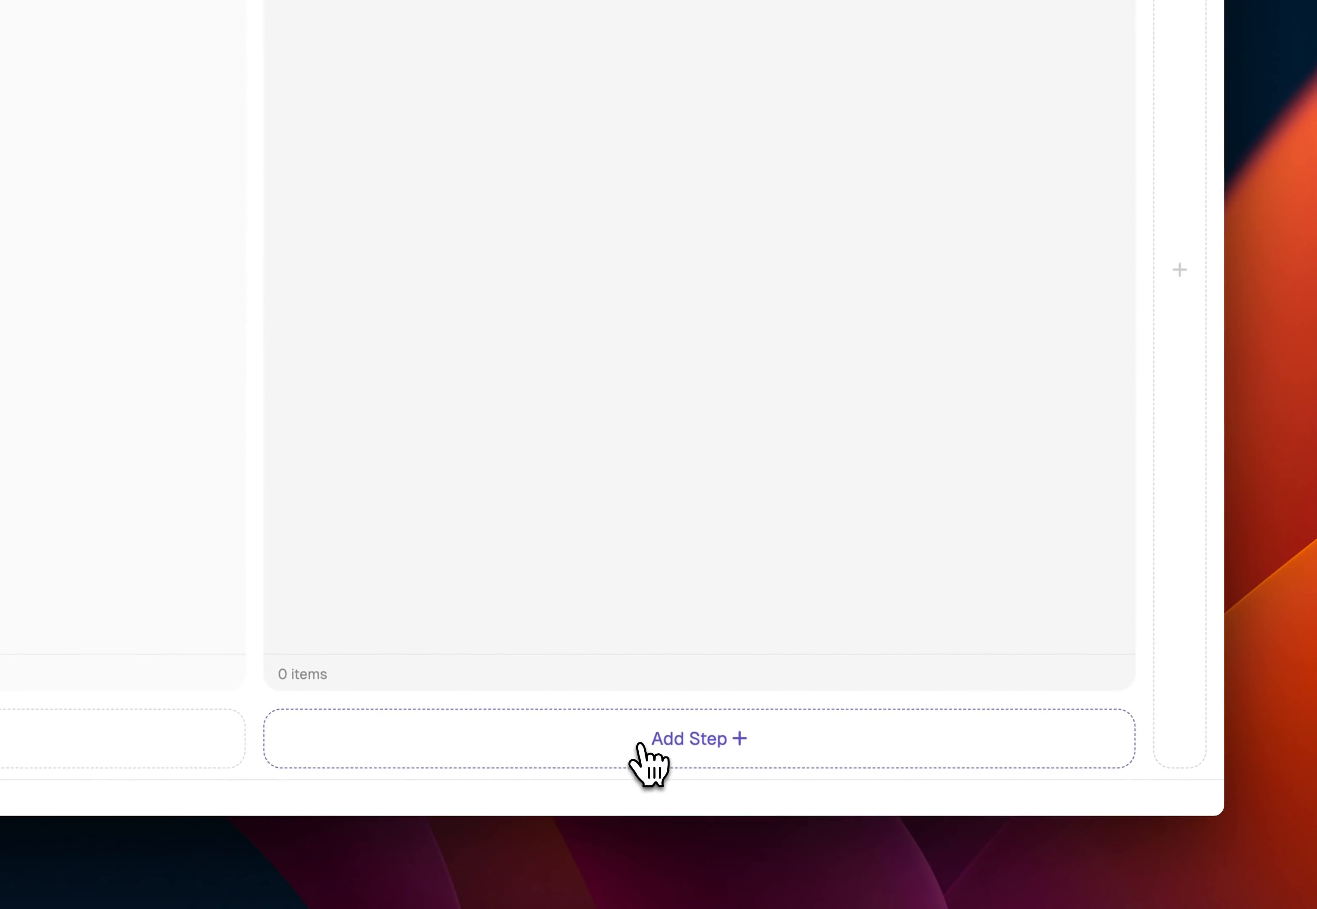
Add a step titled "Unpublish from website" beneath Publish to Website in the same column
click(643, 743)
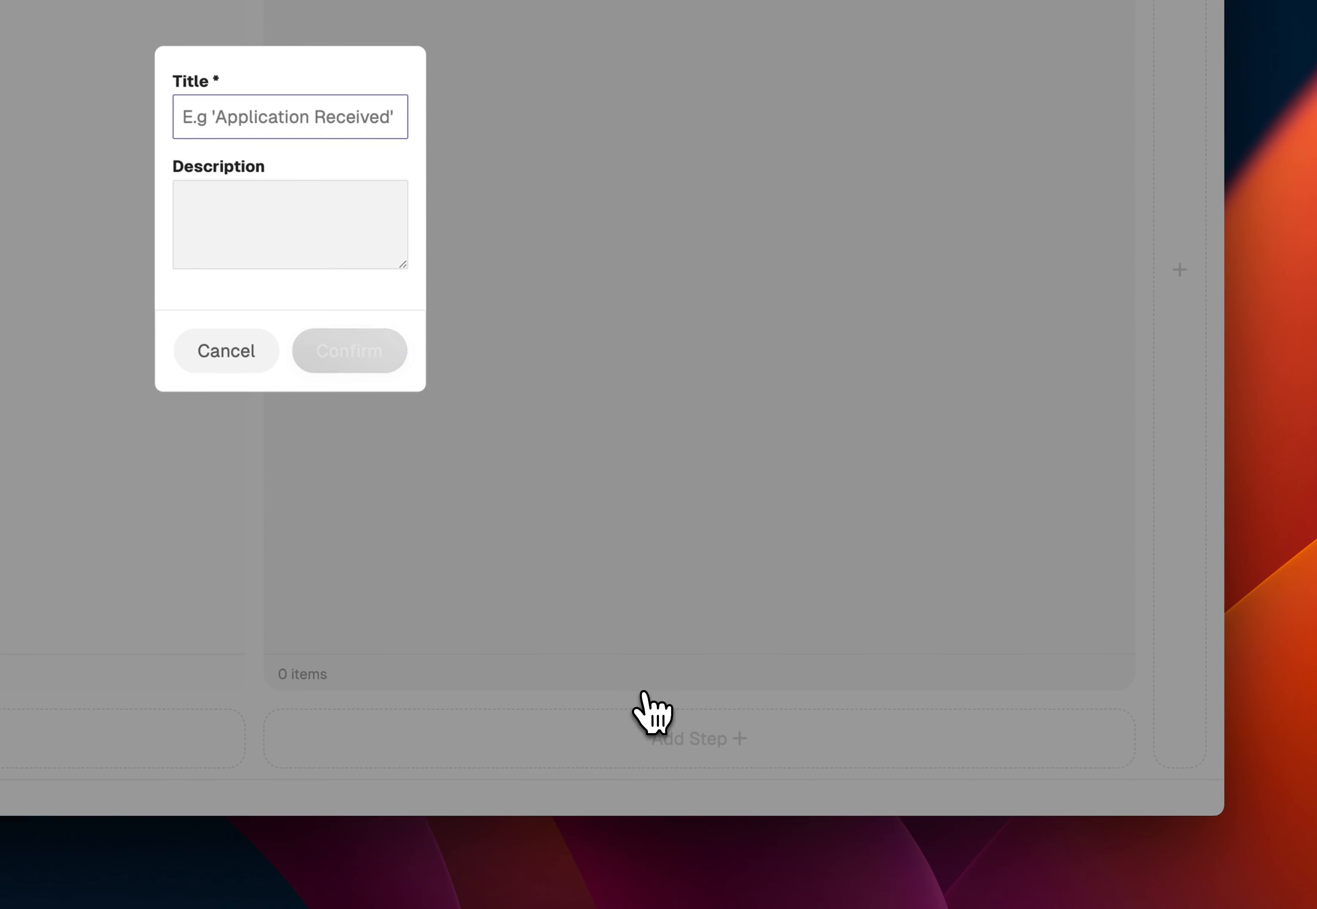
text(Unpublish from website)
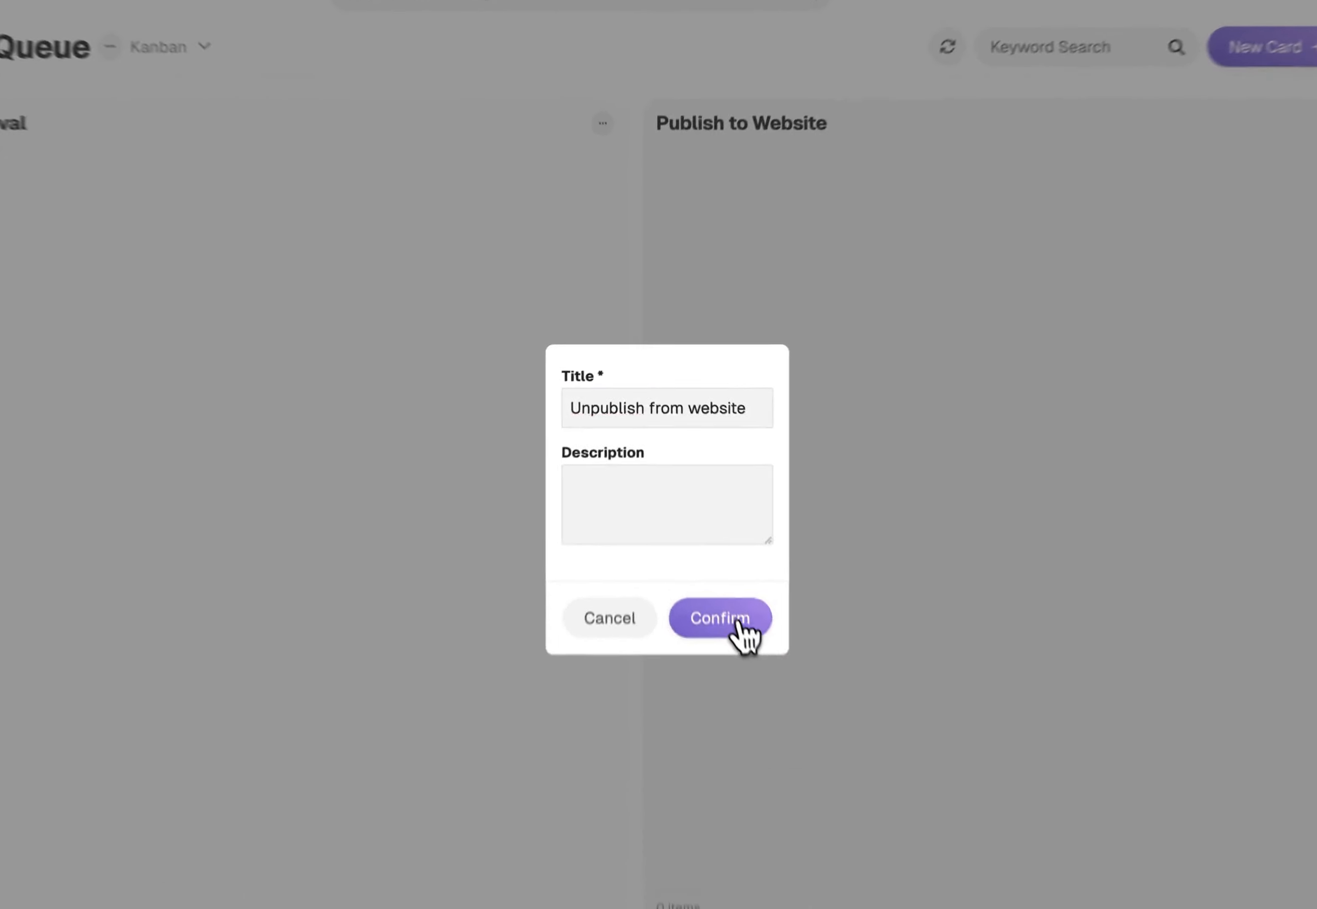
click(703, 534)
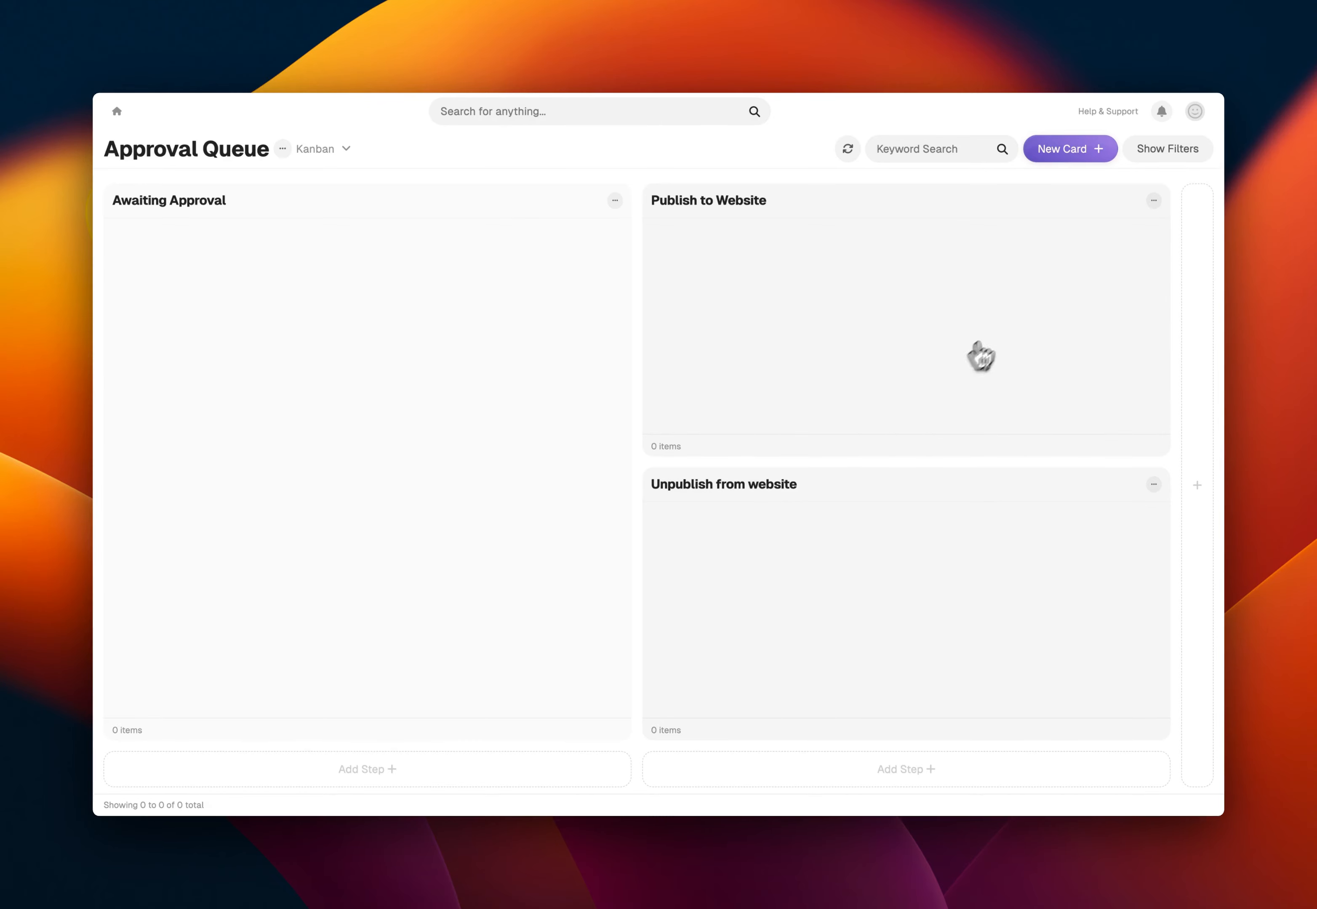
In the New Job Form's automation settings, add a workflow automation that sends new items to the Approval Queue
click(116, 111)
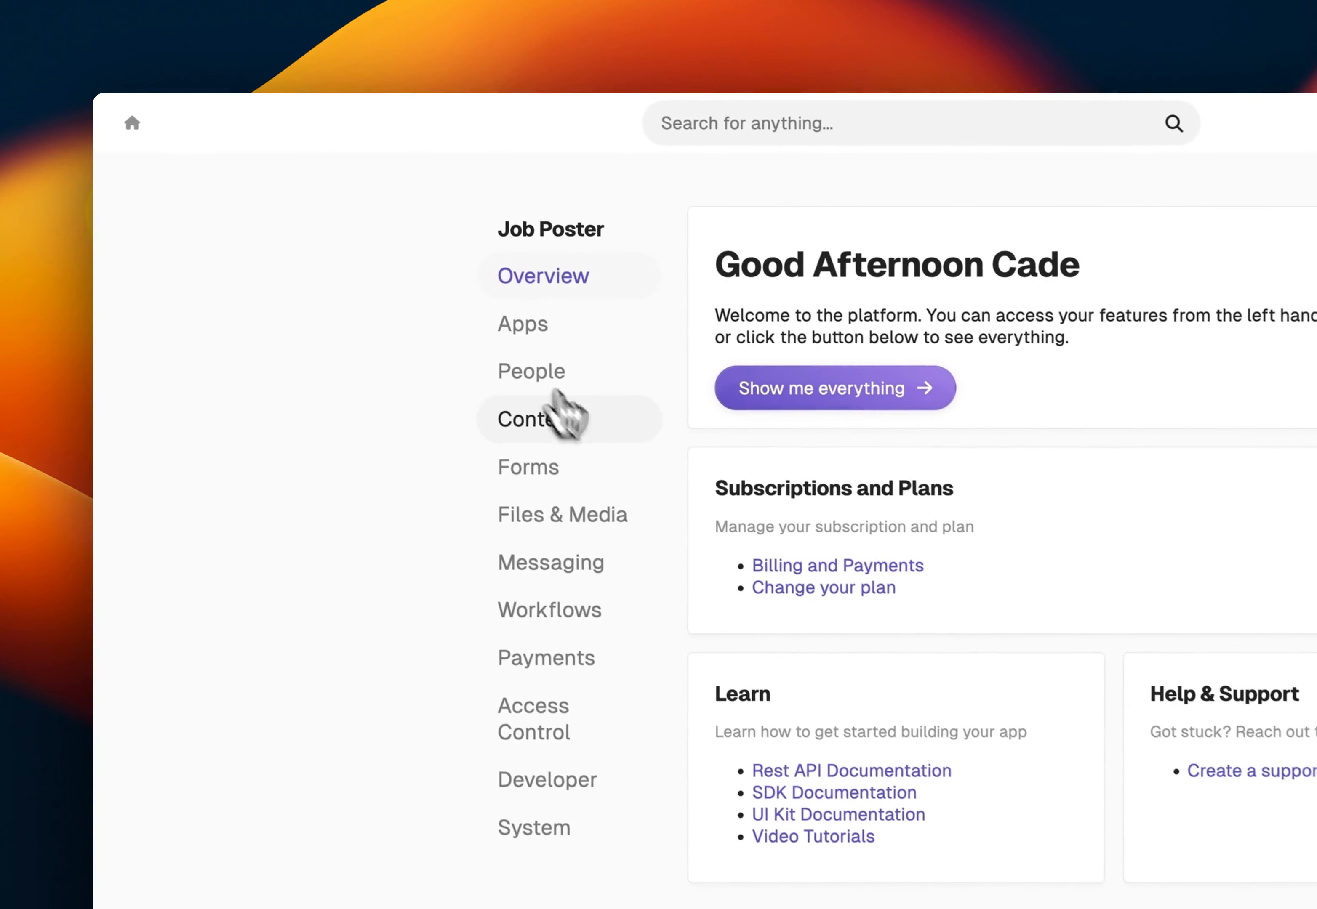
click(390, 330)
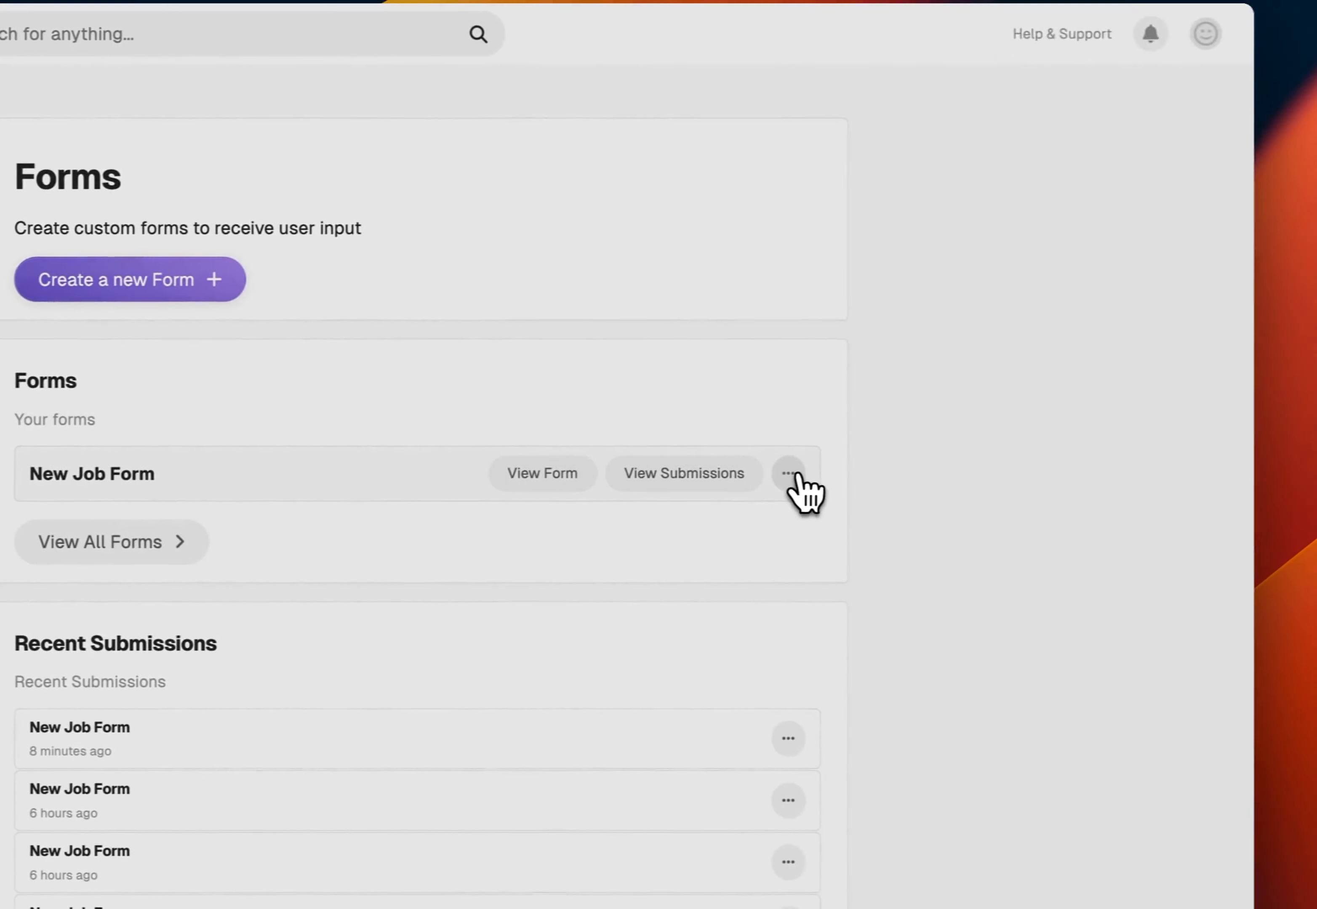
click(1250, 478)
click(977, 377)
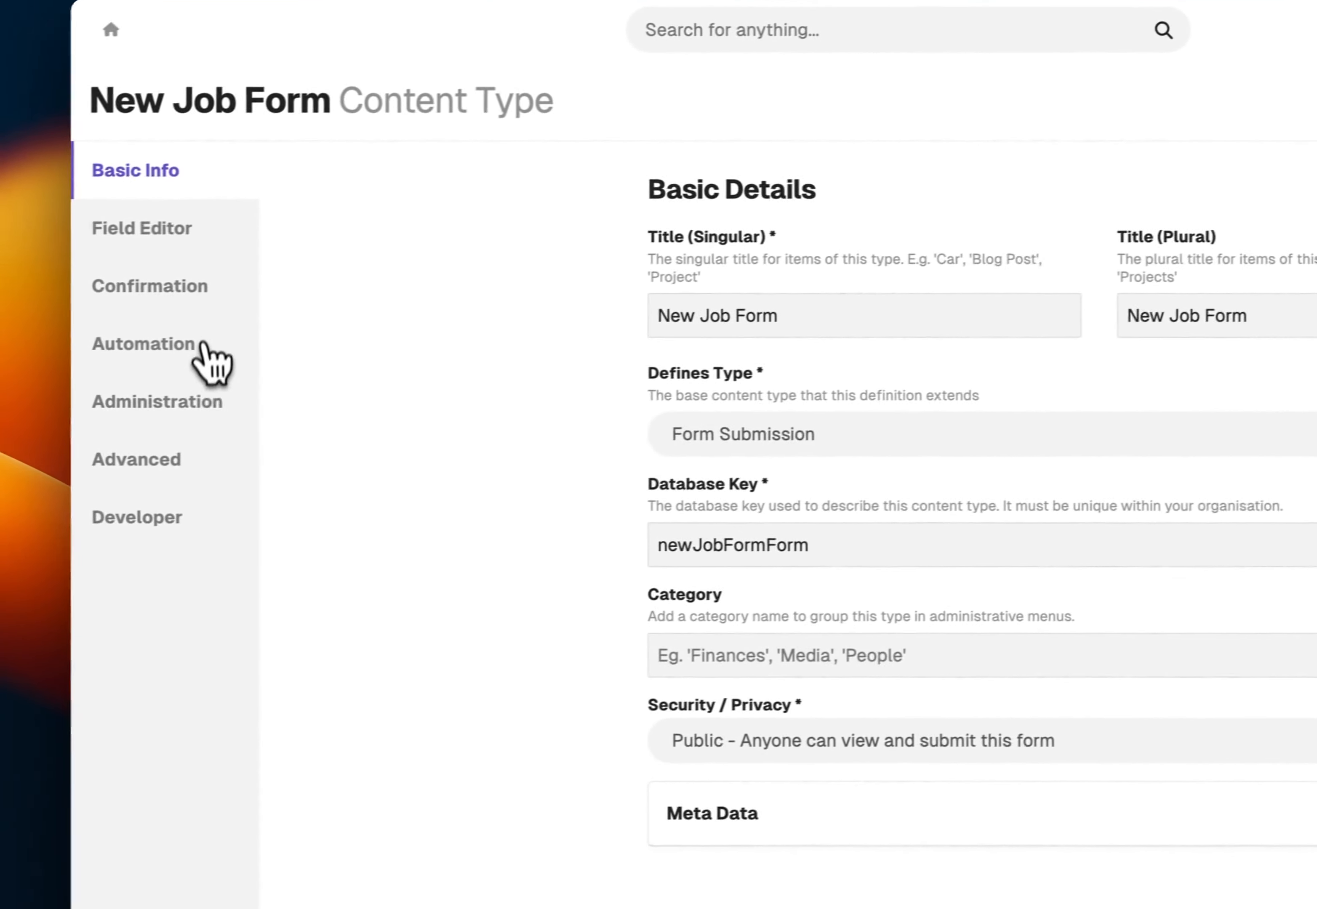
click(202, 347)
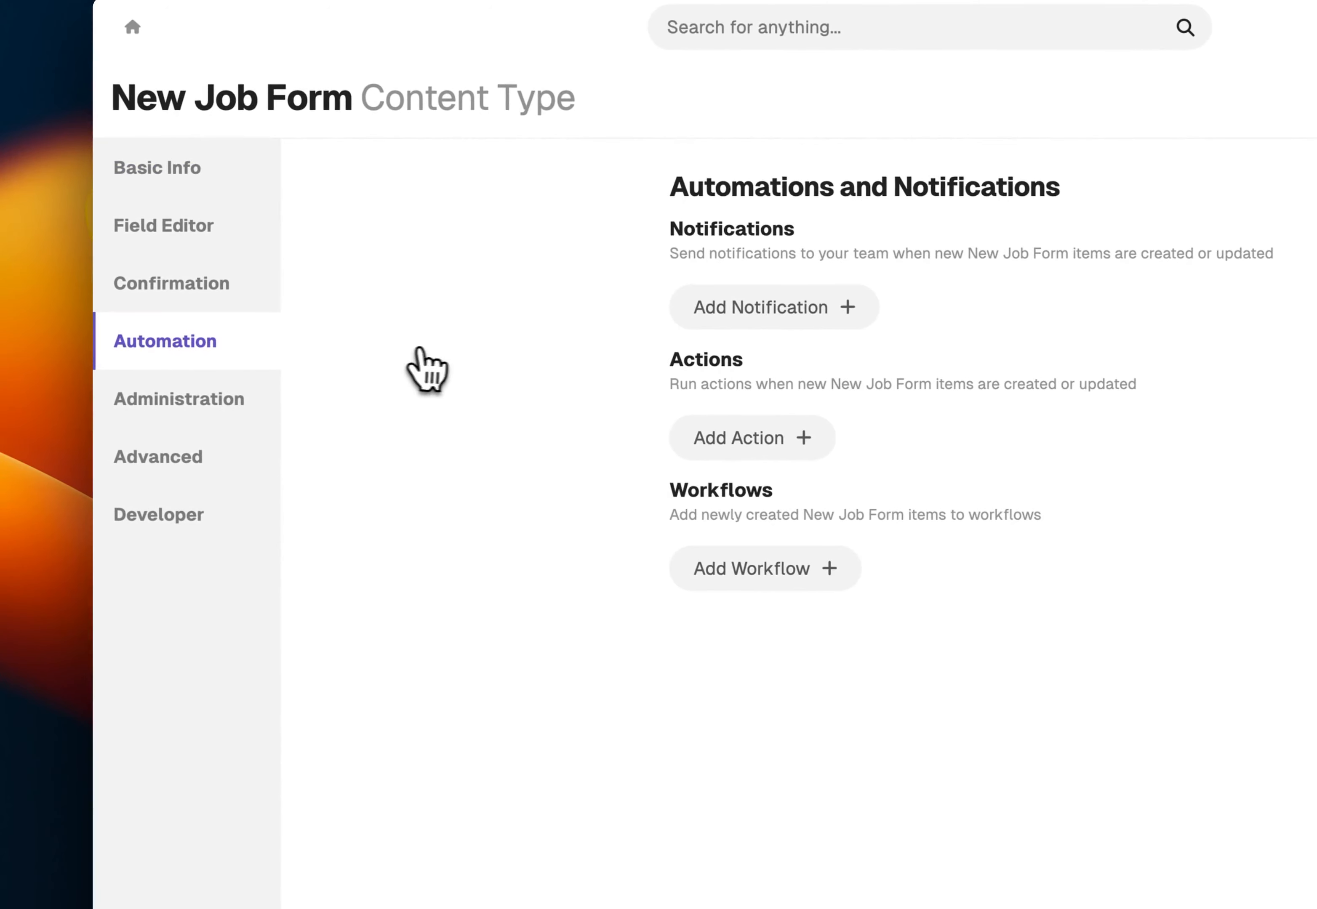
click(756, 568)
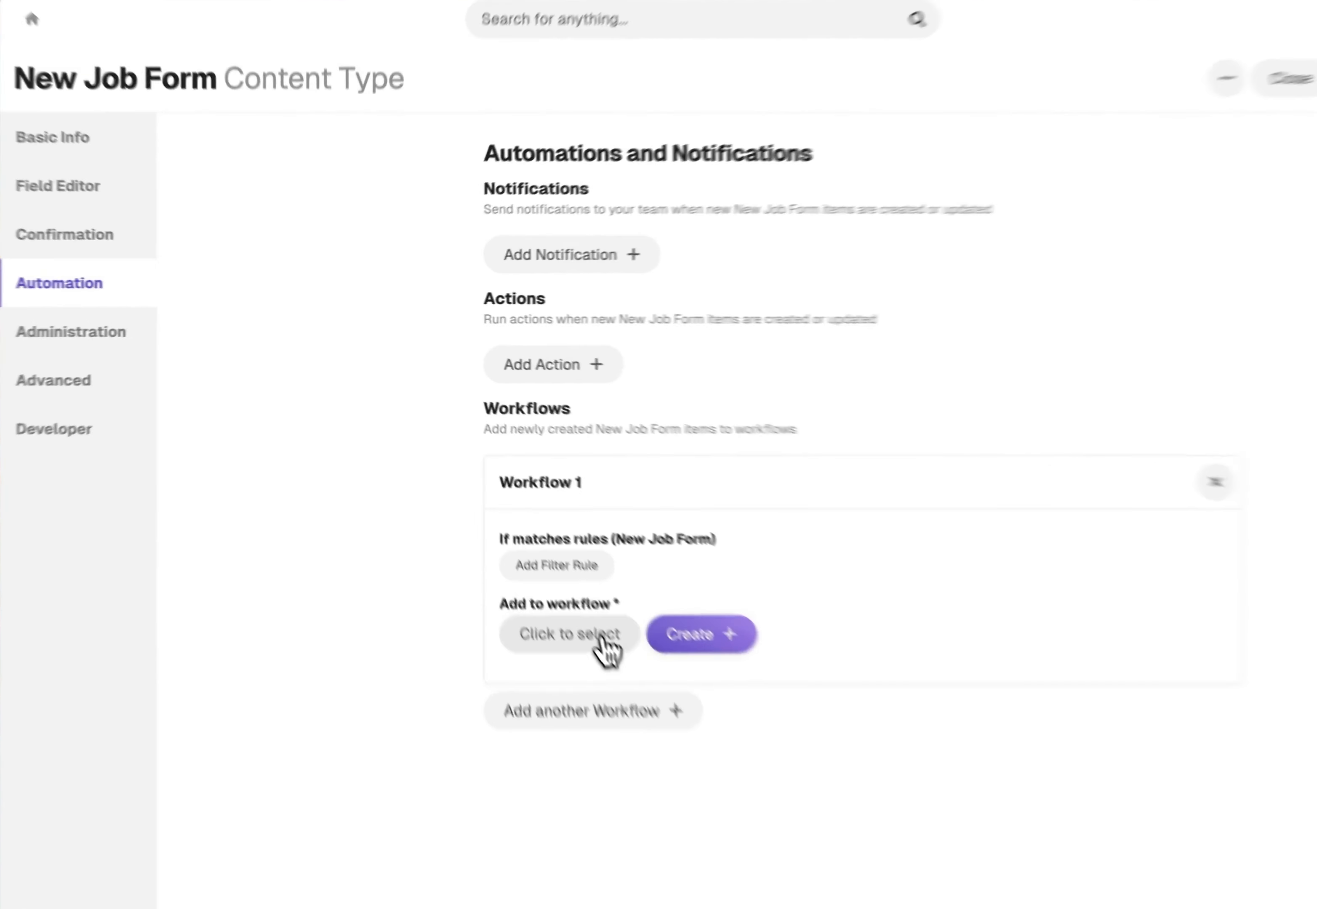
click(527, 557)
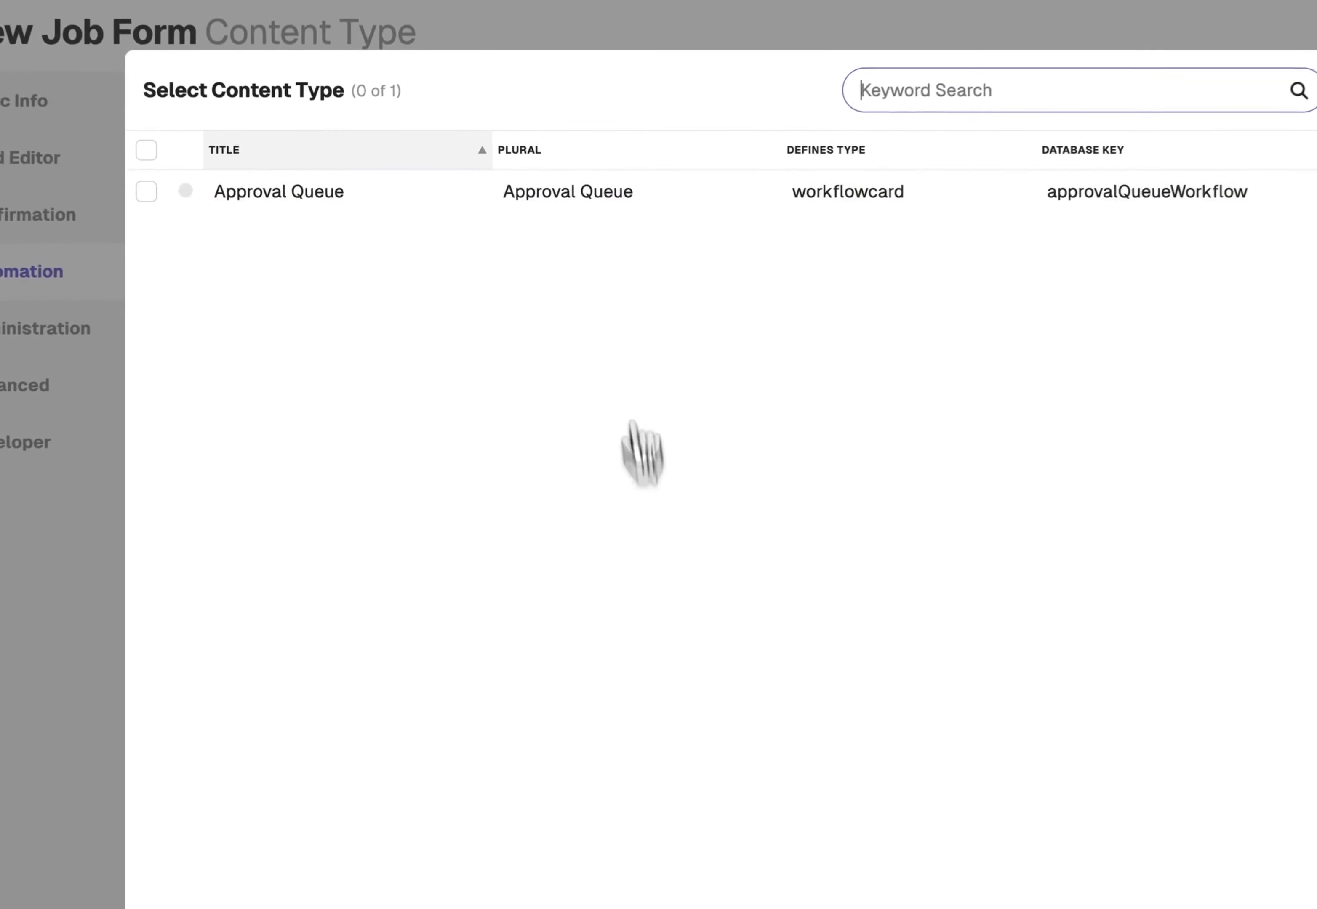
click(415, 317)
click(1121, 182)
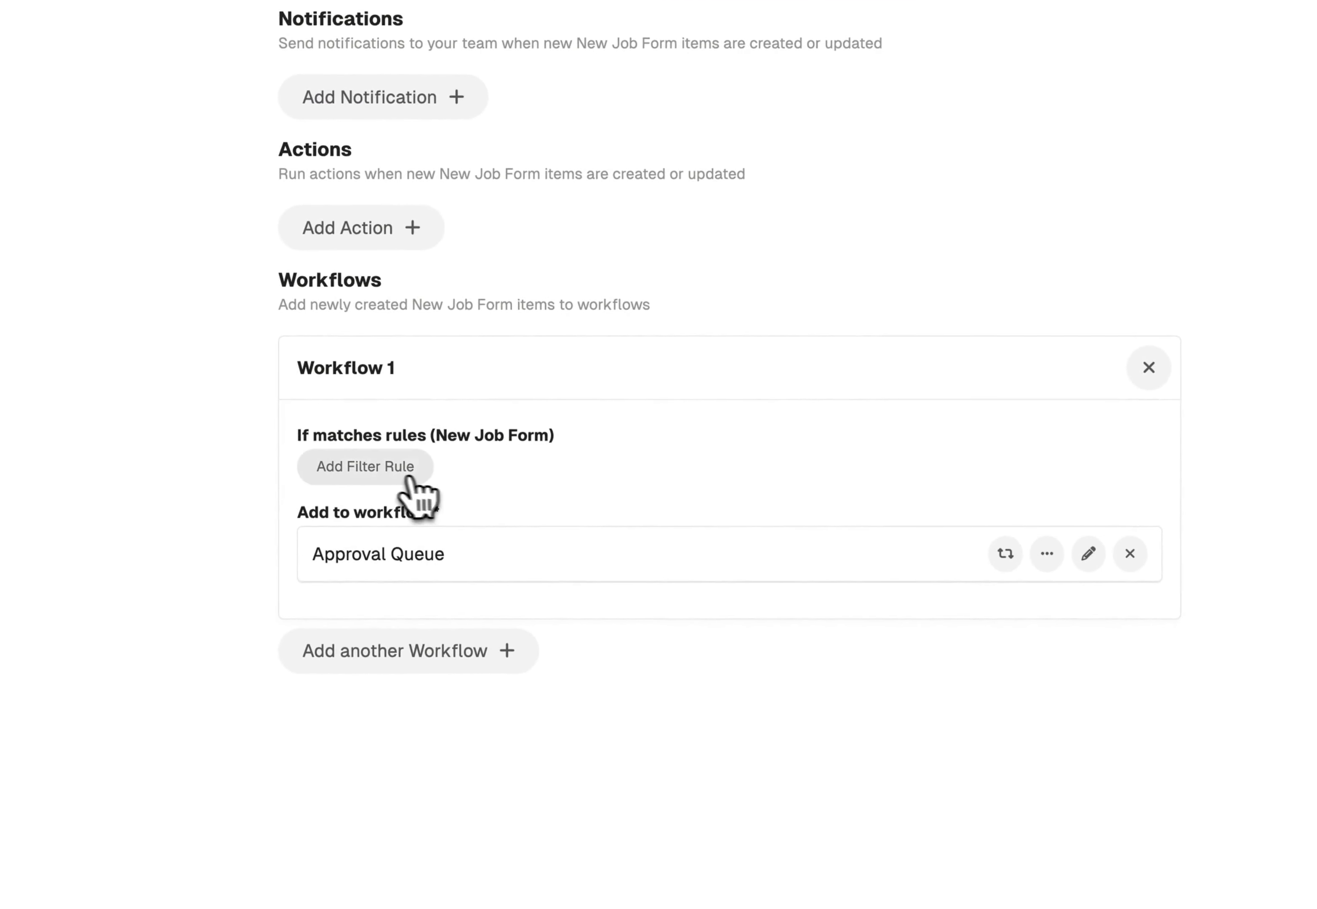
click(389, 467)
click(1104, 561)
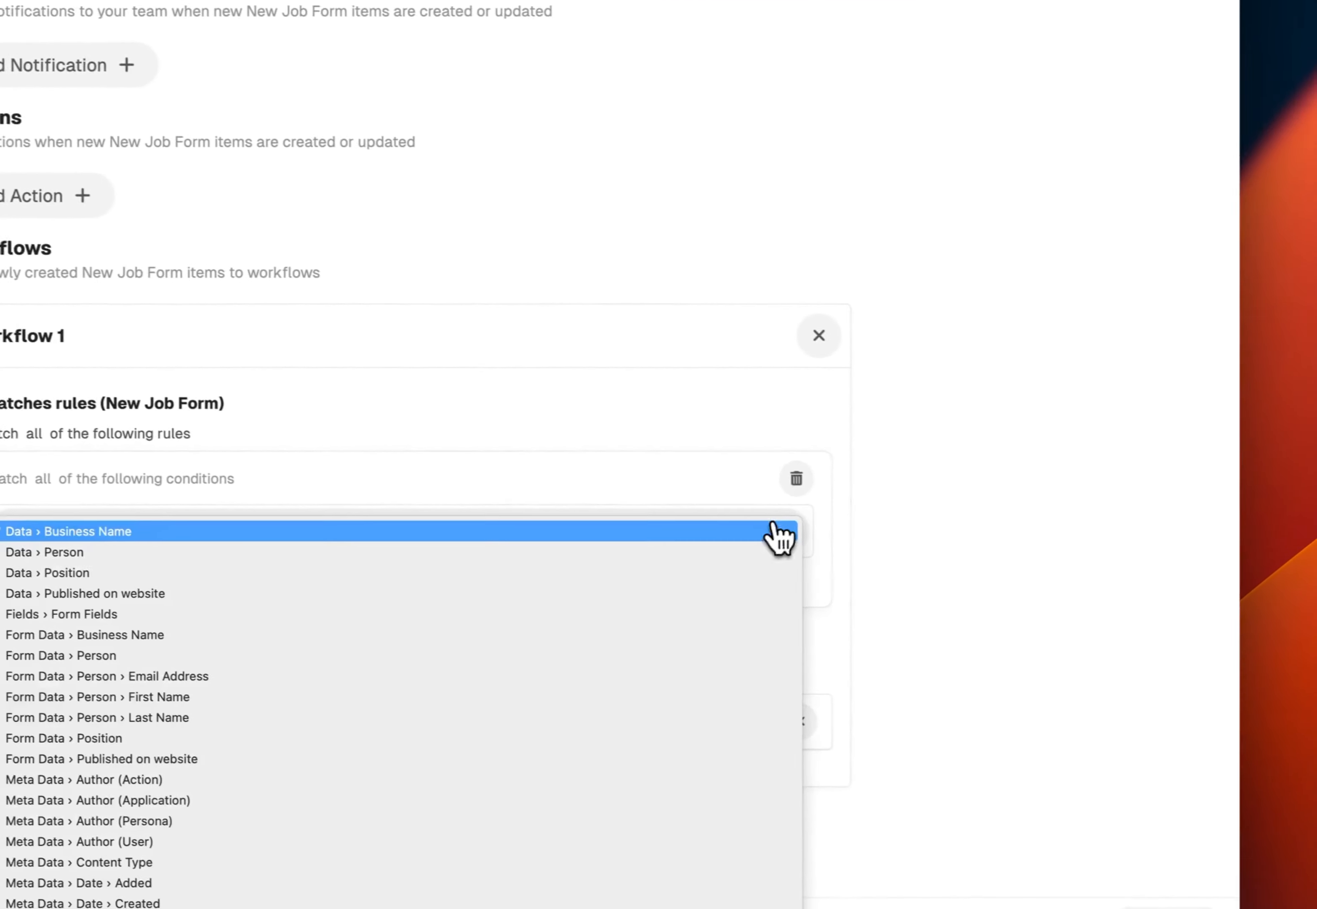
click(782, 477)
click(782, 477)
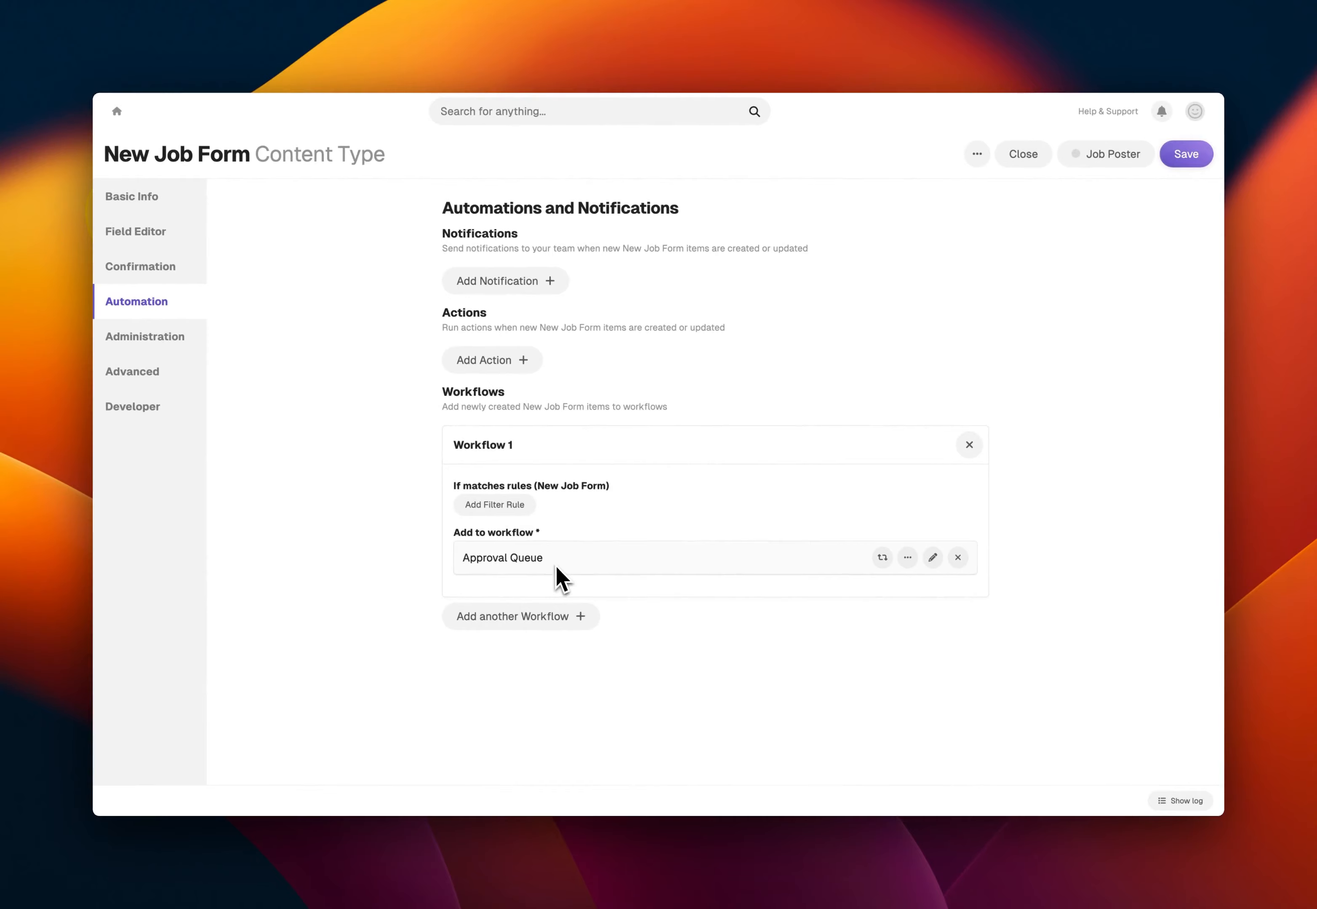
Save and close the New Job Form's settings, and open the form for a test submission
click(1182, 155)
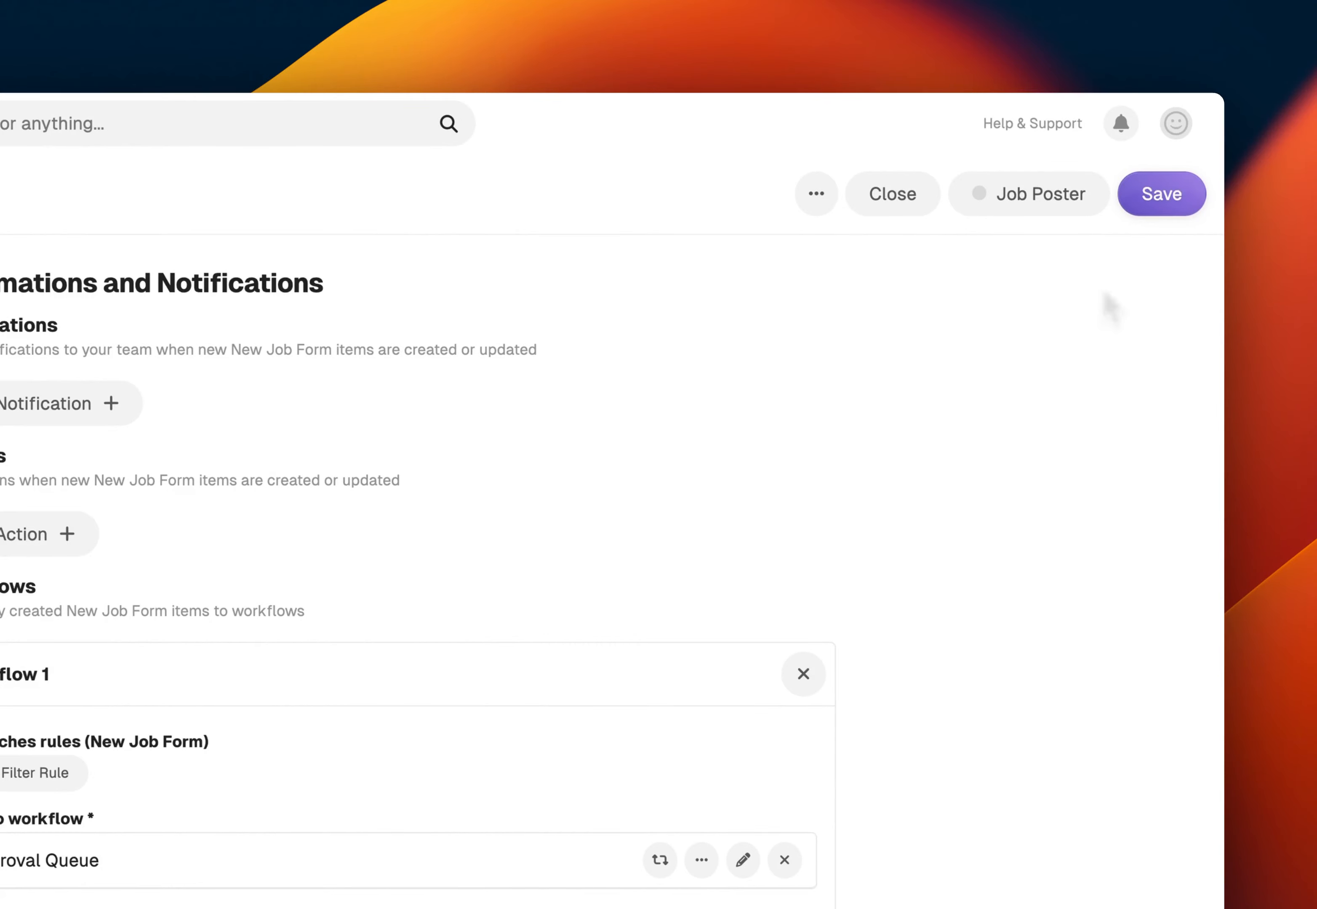
click(921, 195)
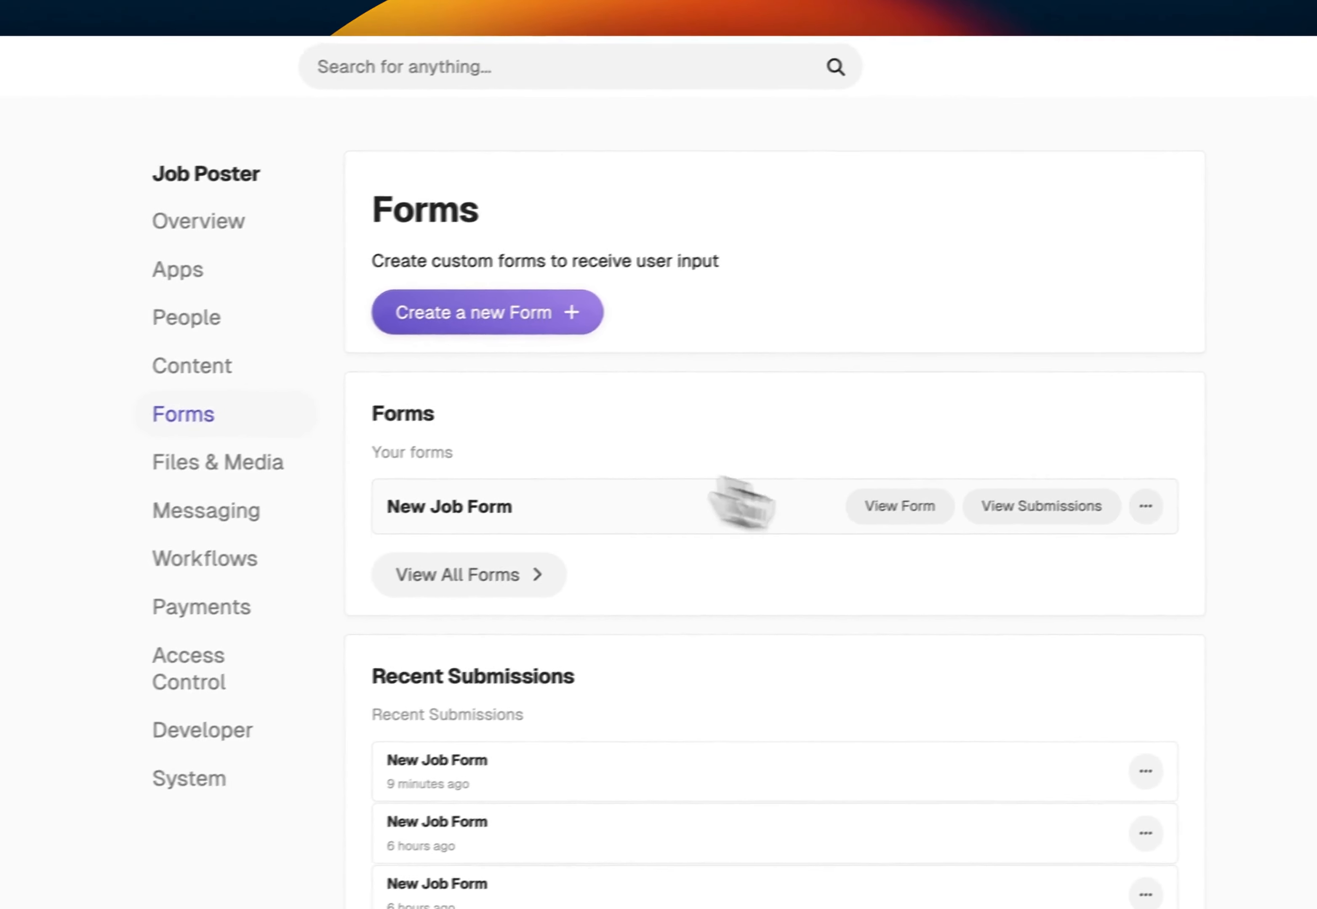
click(882, 533)
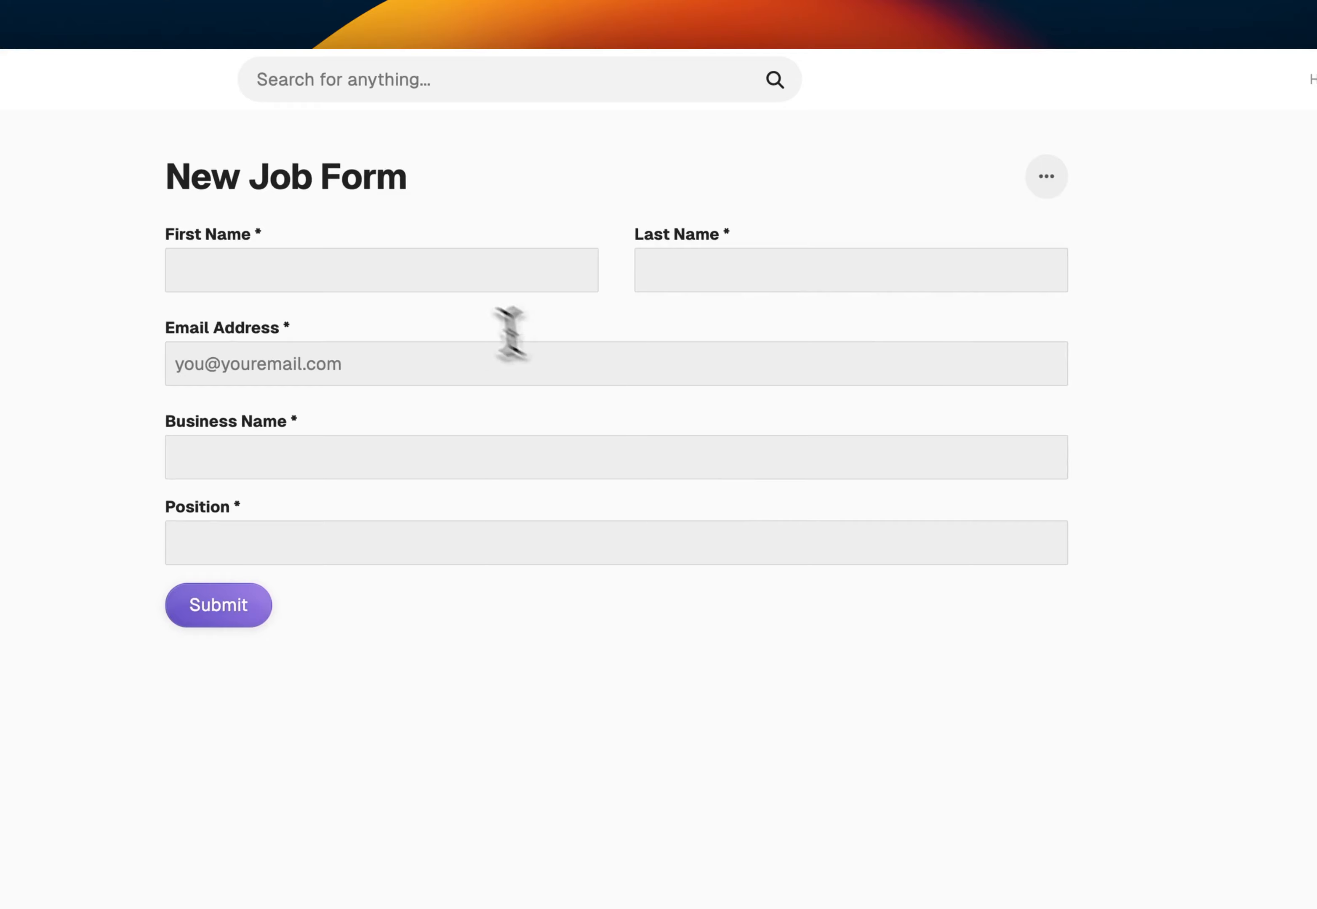
Fill in the submitter's first name, last name and a valid email address on the New Job Form
click(453, 265)
key(Tab)
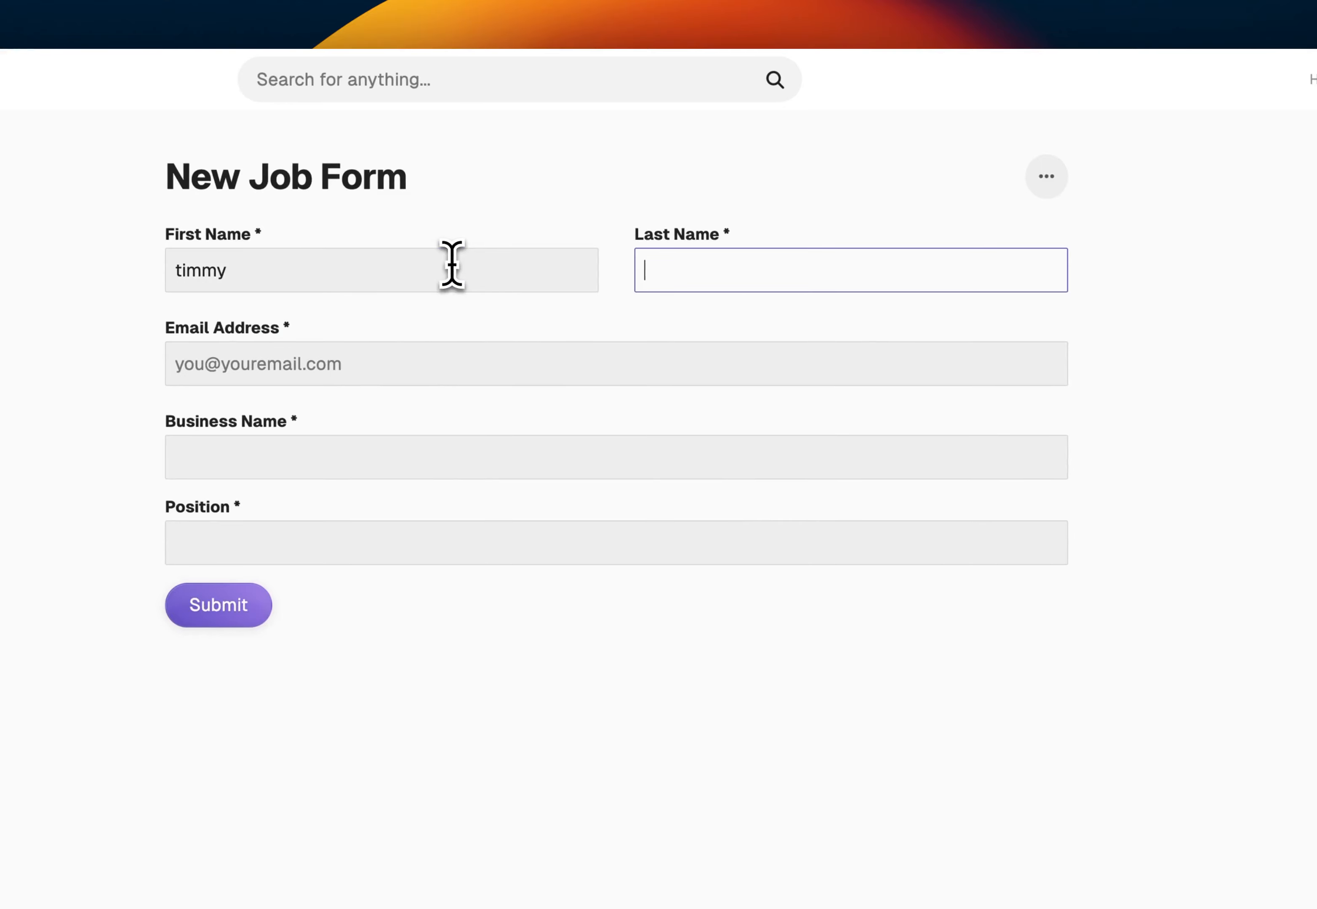
key(Tab)
text(timmy)
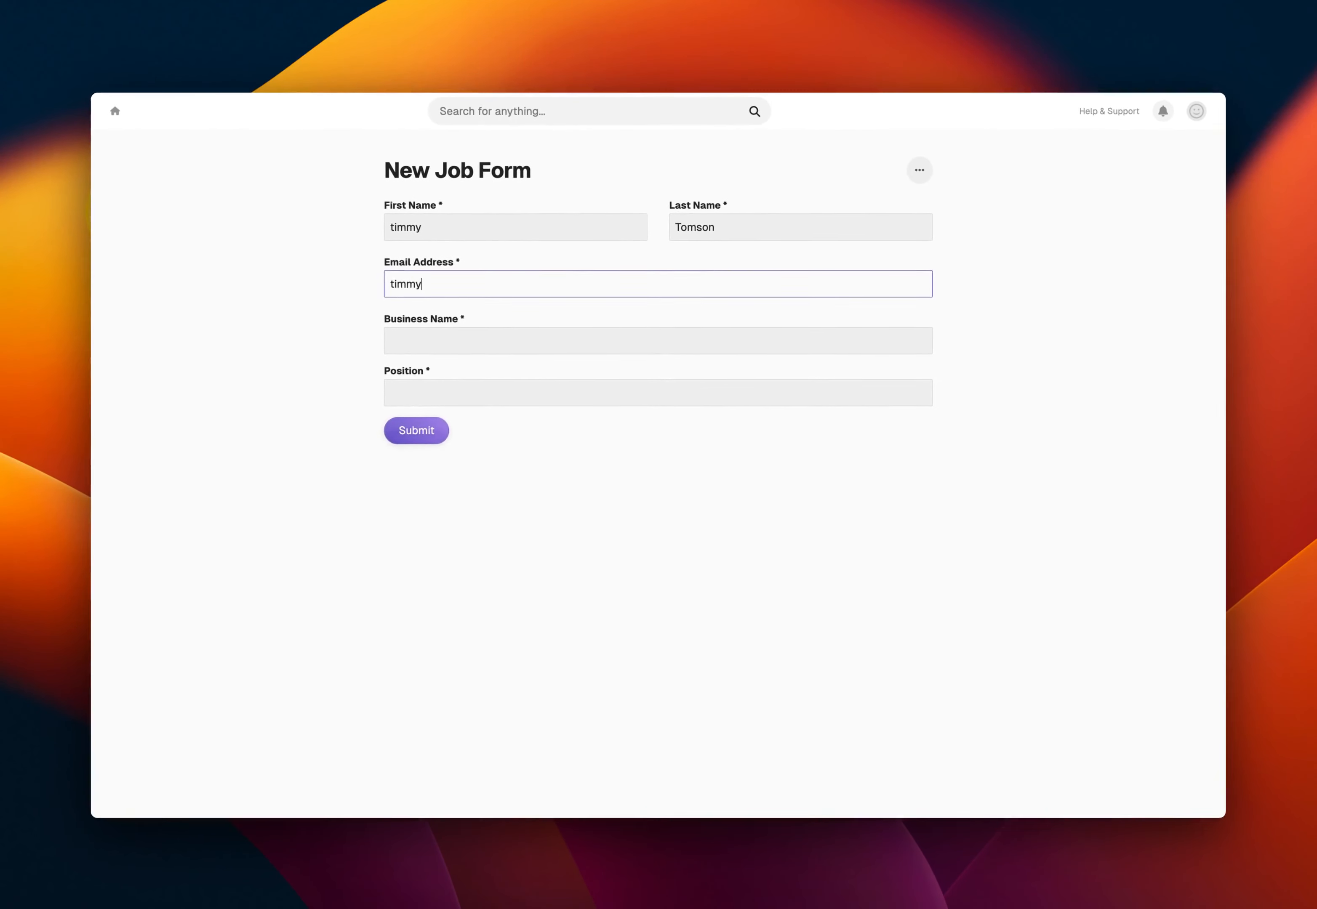
text(@example.com)
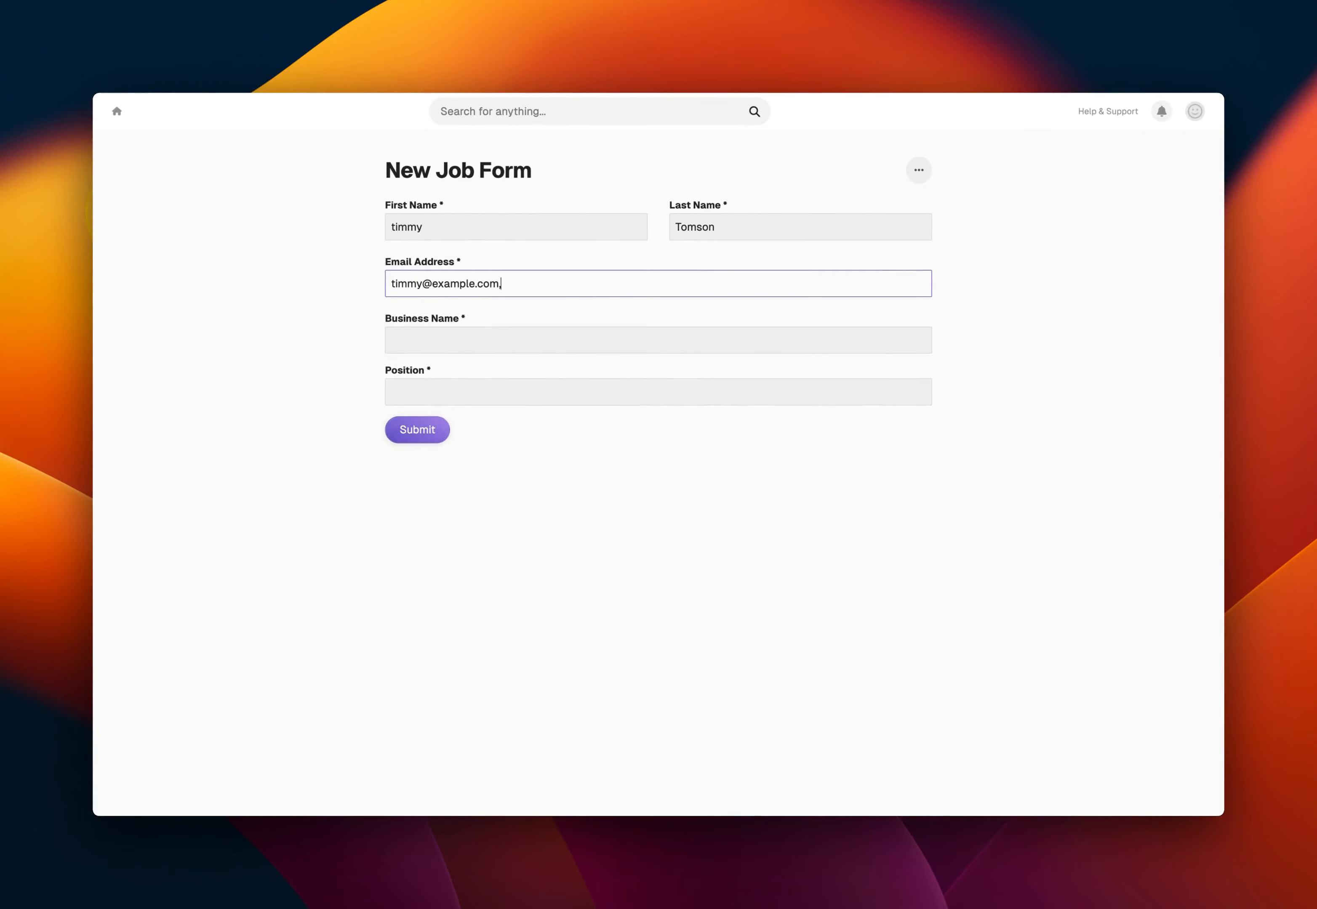
key(Tab)
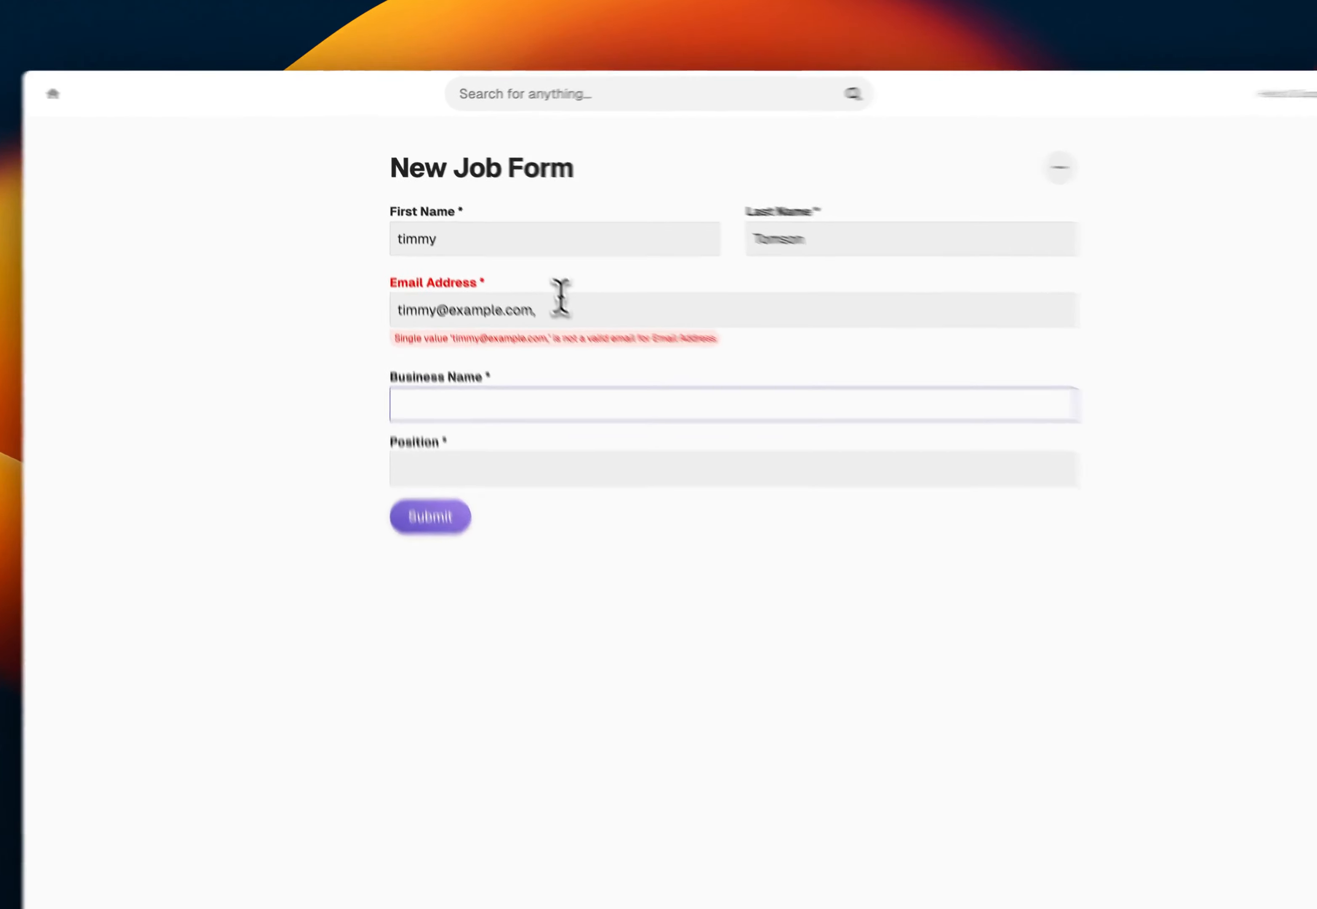
click(533, 284)
key(BackSpace)
Enter "Tims Hardware Store" as business name and "General Manager" as position, and submit the form
click(497, 368)
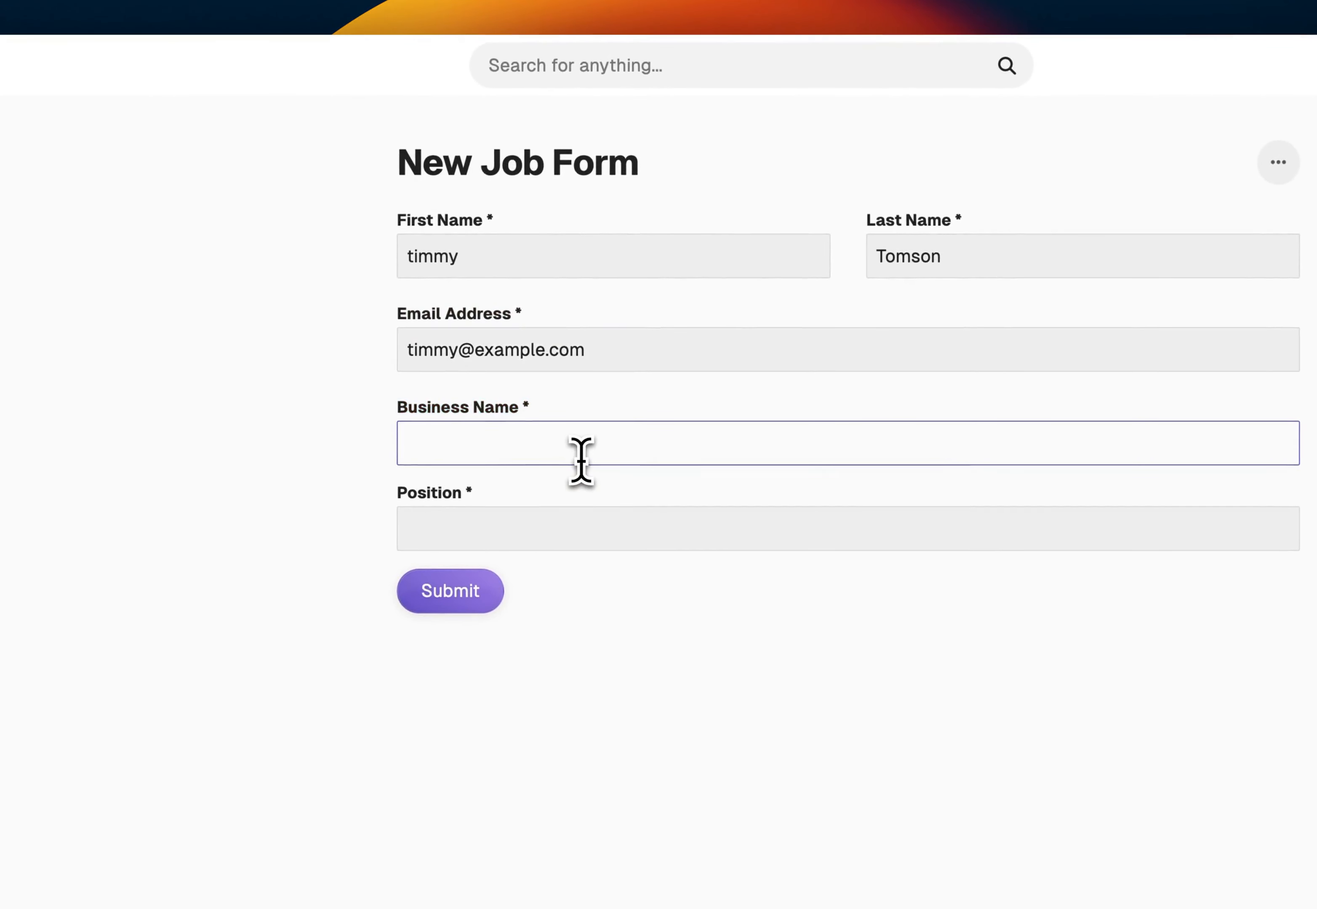
text(Tims Hardware STroe)
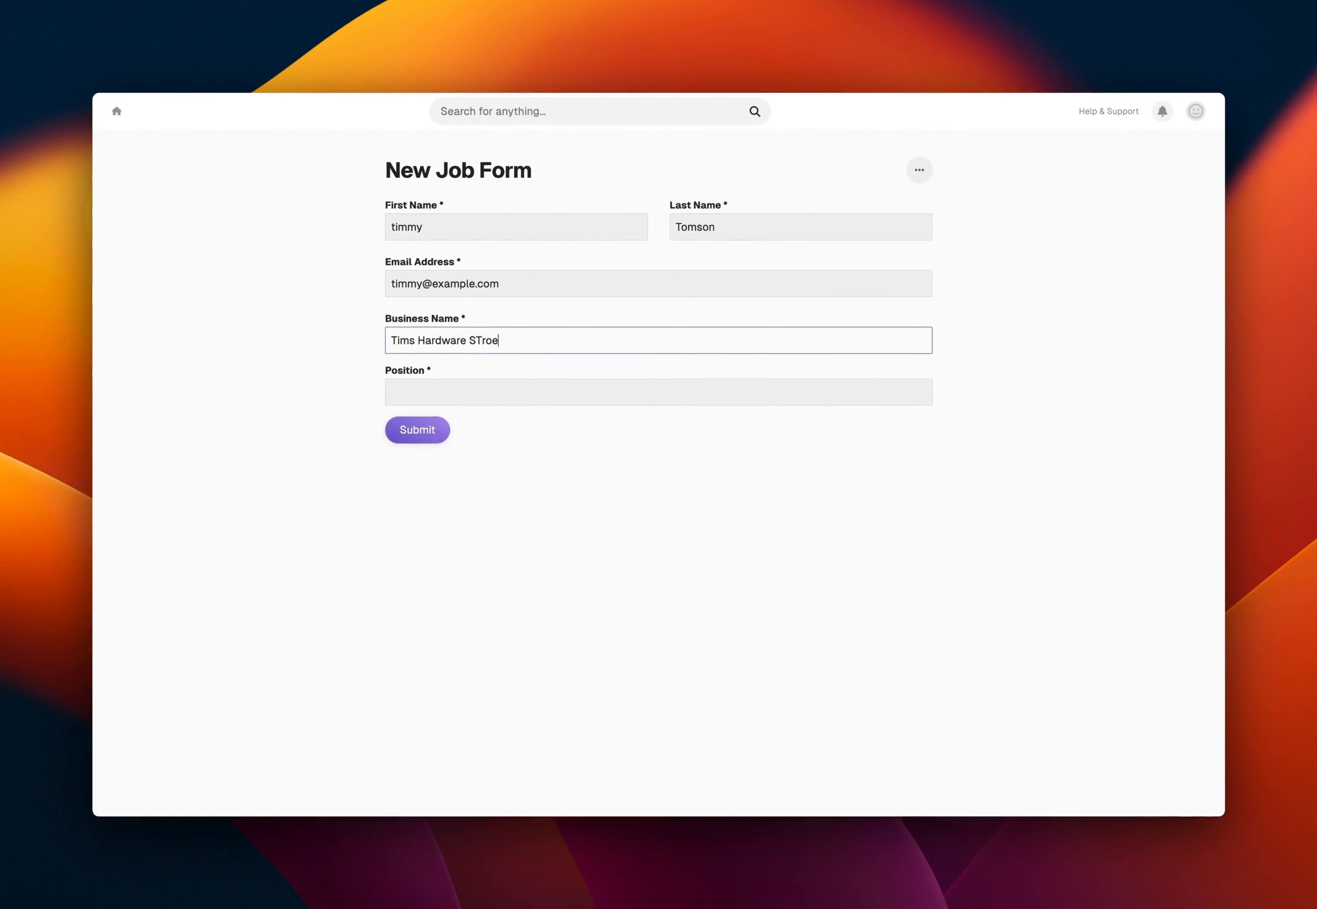
key(BackSpace)
key(BackSpace)
key(BackSpace)
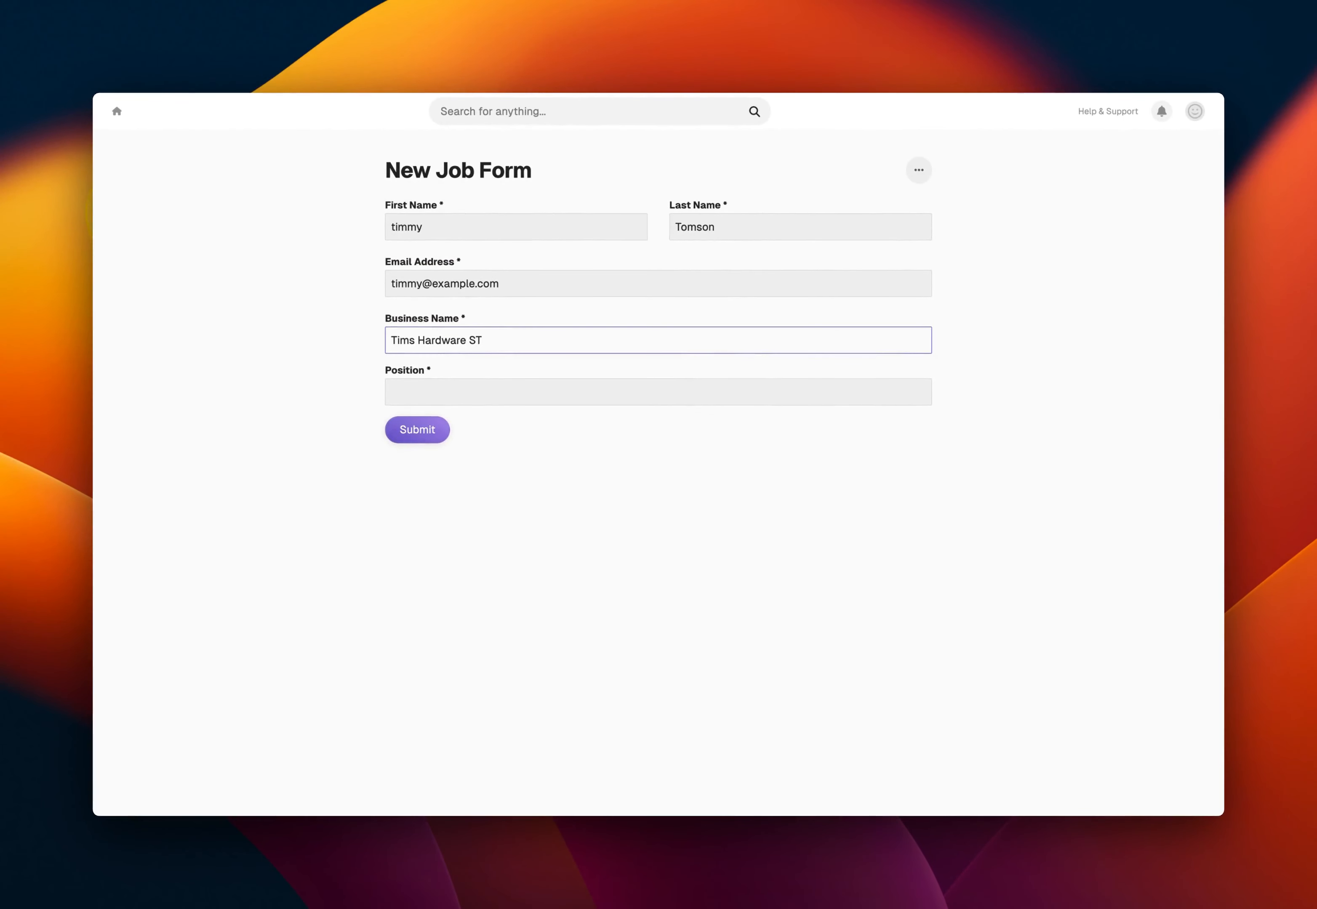
key(Tab)
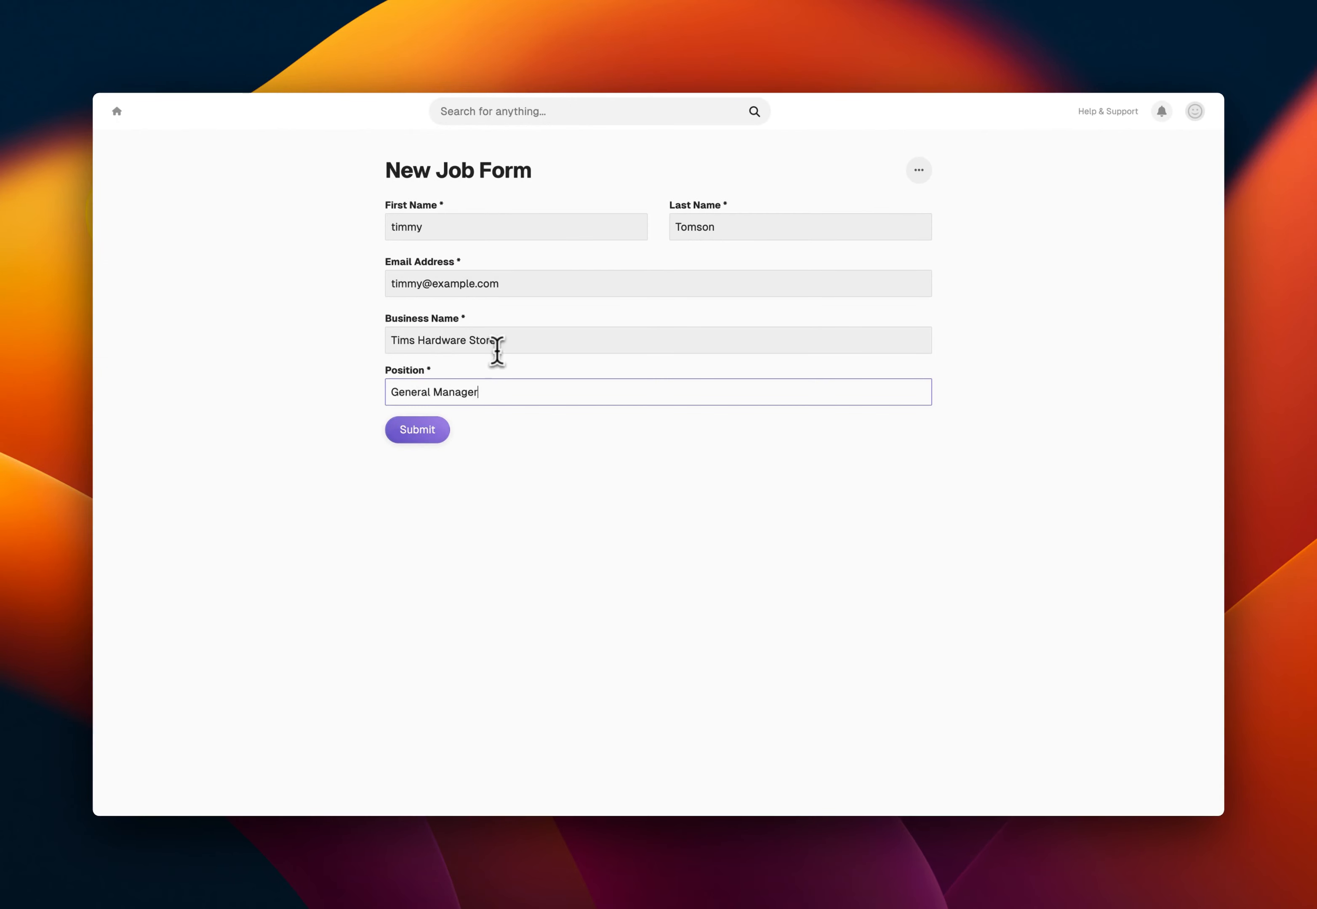
click(422, 429)
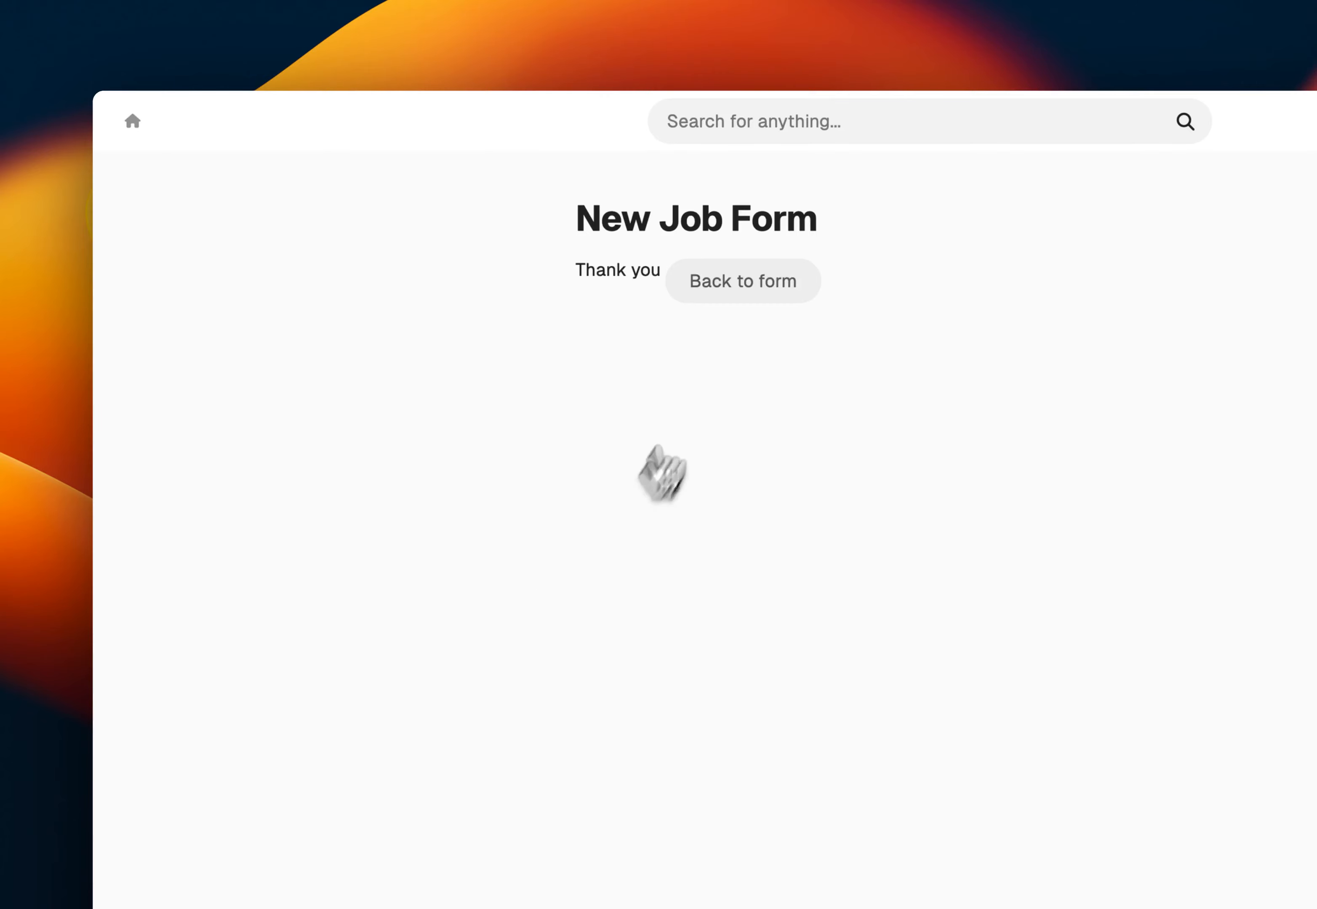
Return to the home page, open the Approval Queue workflow and refresh its board
click(135, 122)
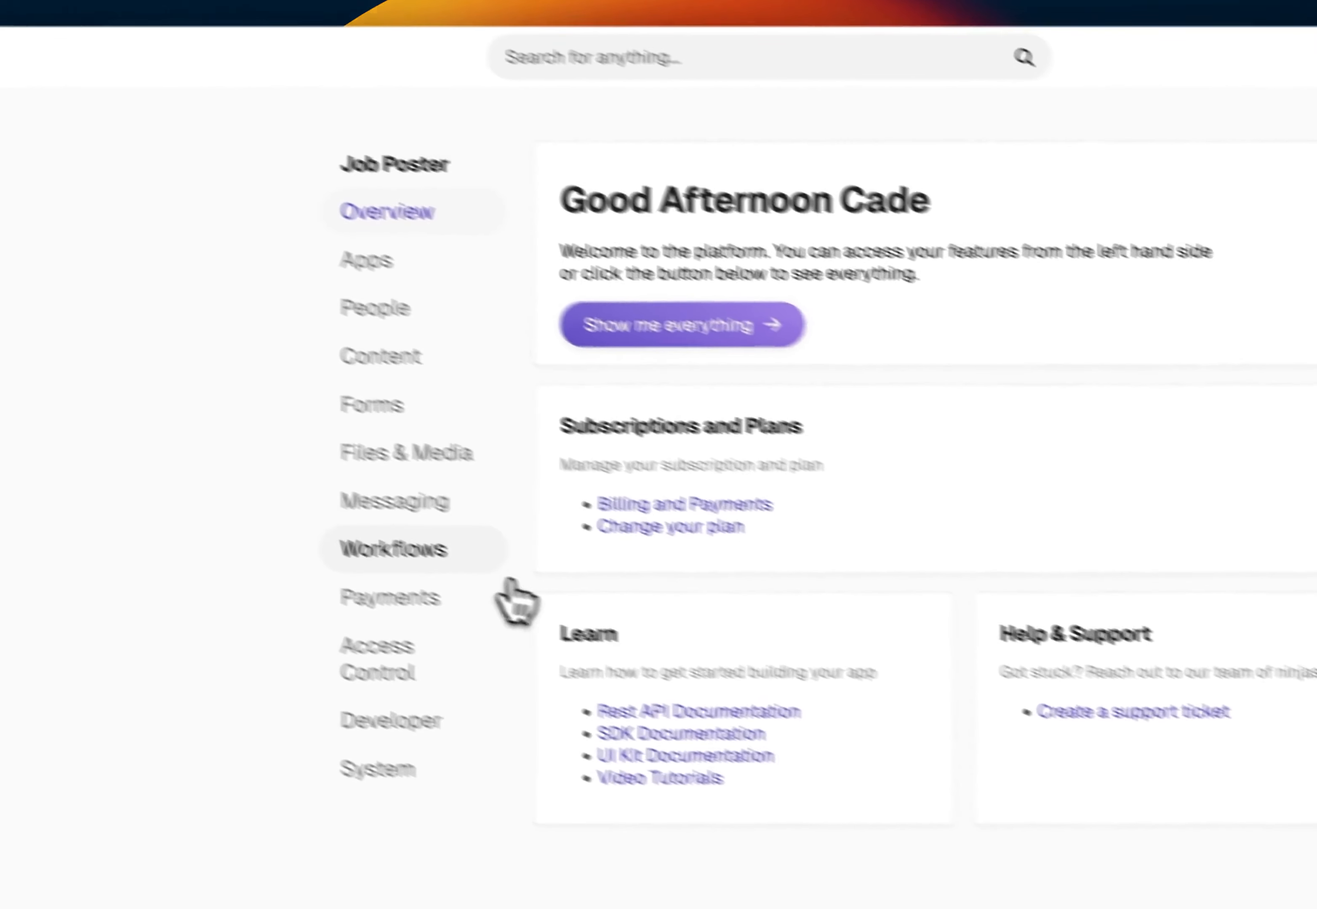
click(603, 620)
click(714, 447)
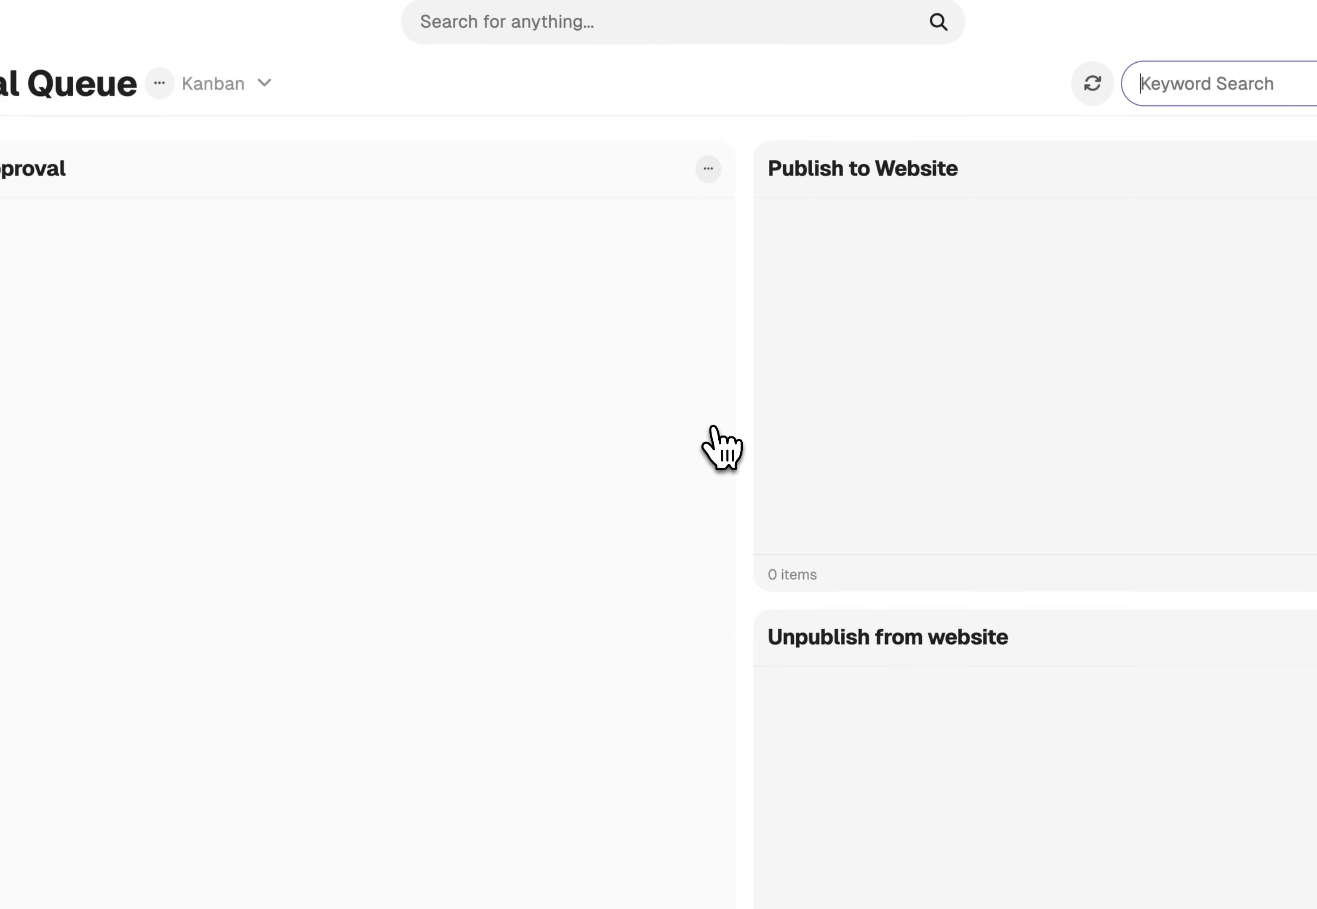
click(1092, 84)
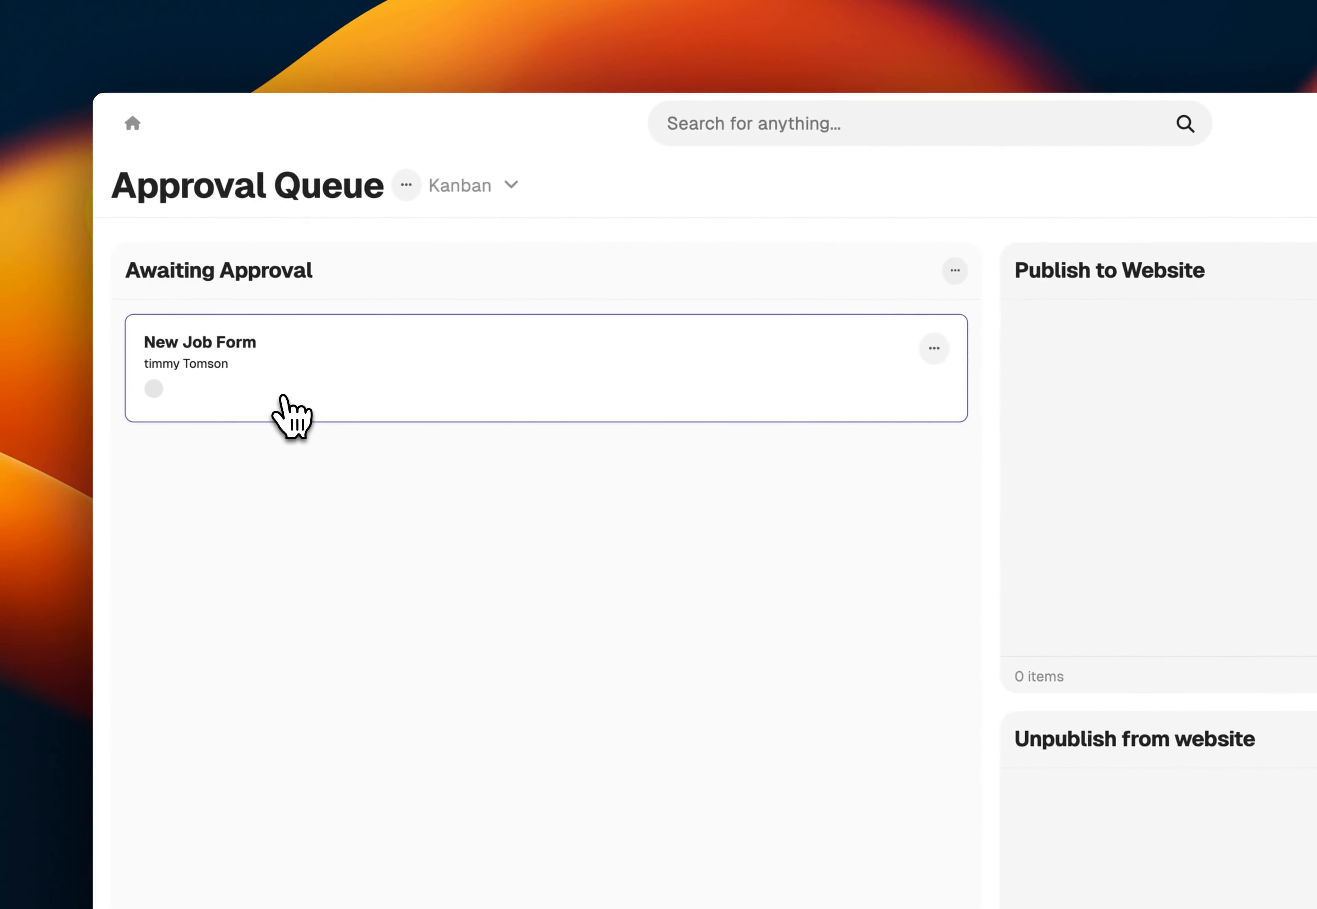
Open the New Job Form card in Awaiting Approval, review its processed and advanced data, and close it
click(285, 396)
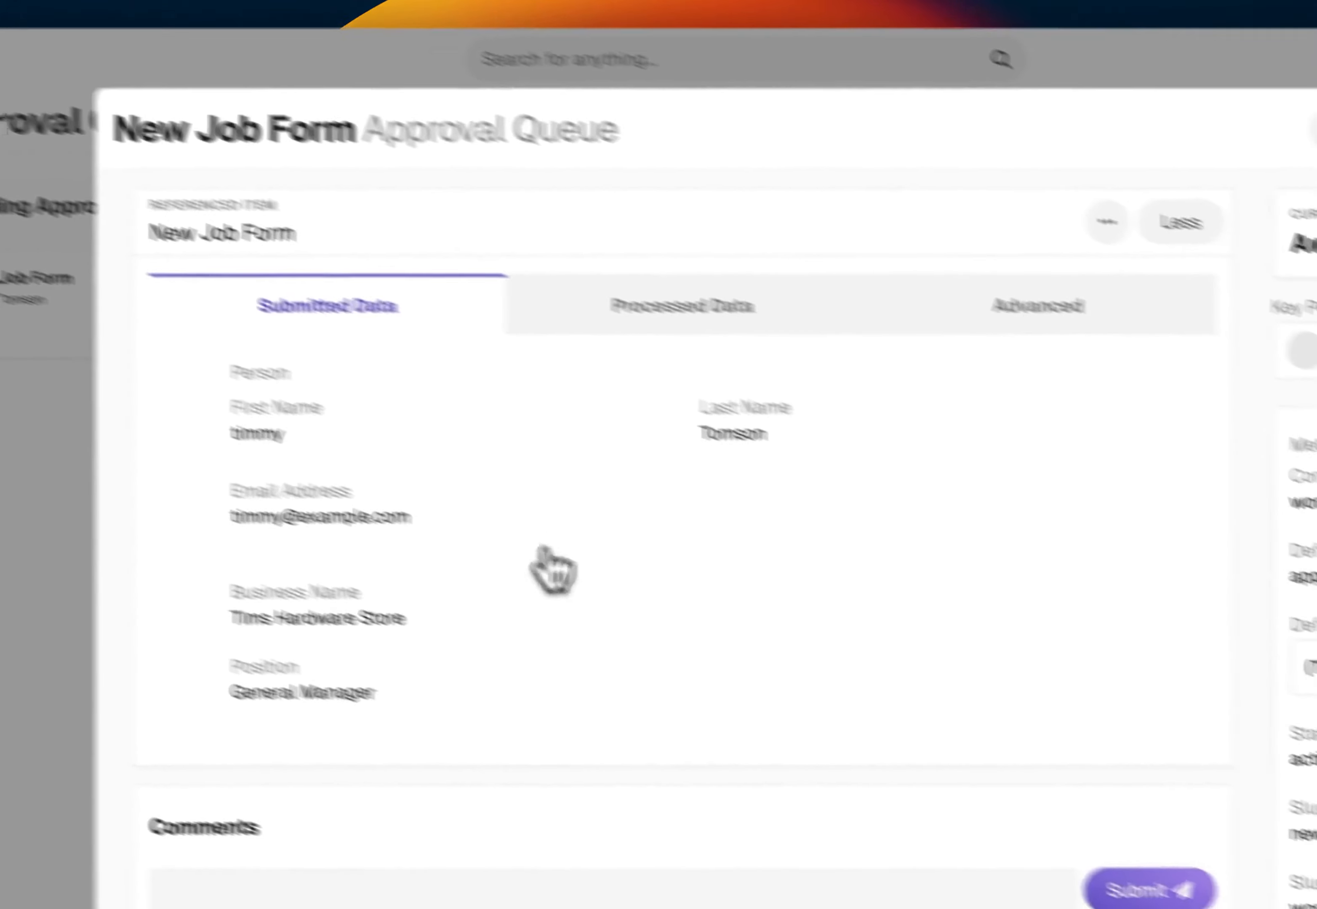
click(889, 385)
click(859, 293)
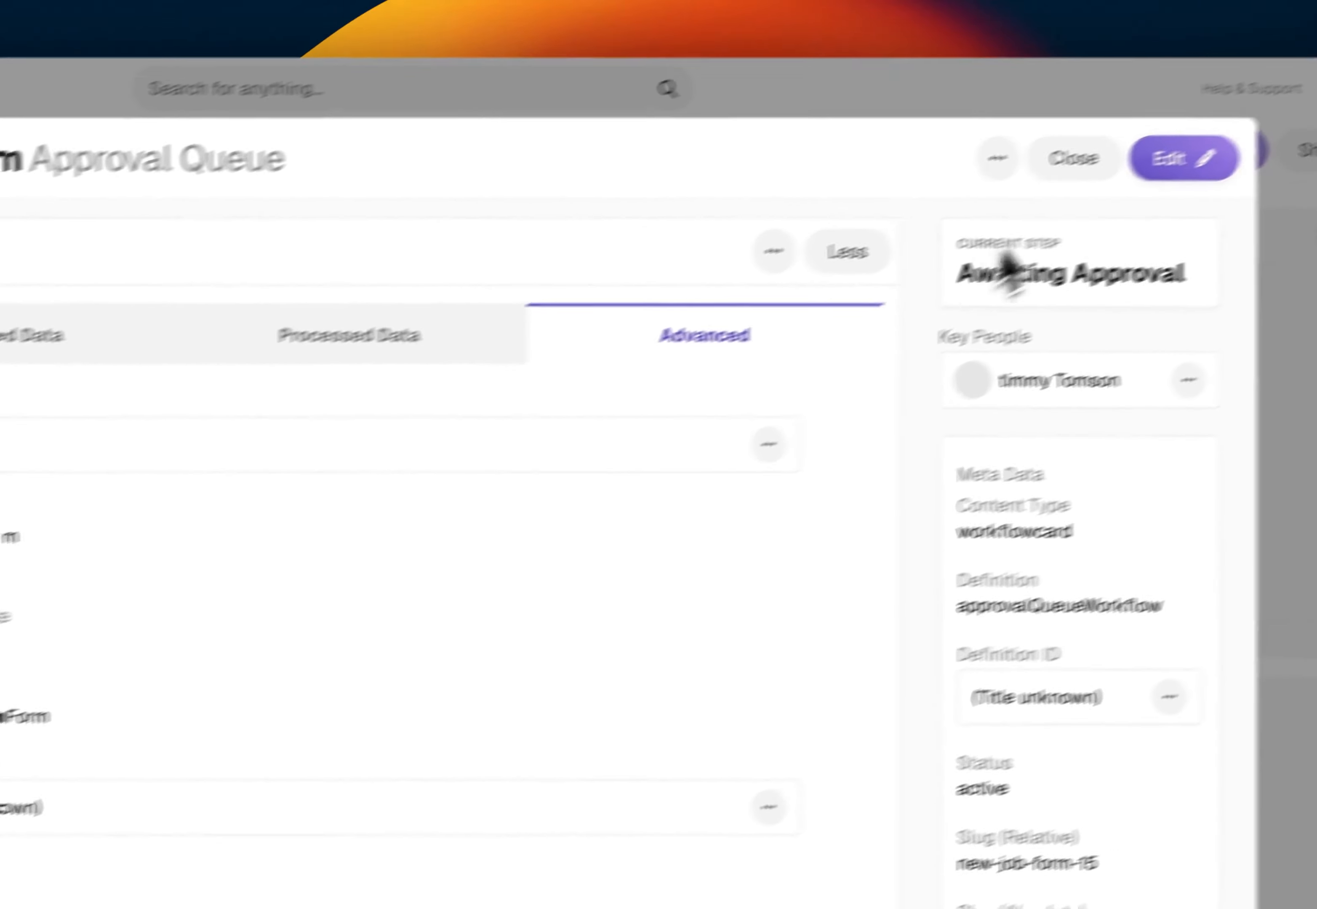
click(1283, 86)
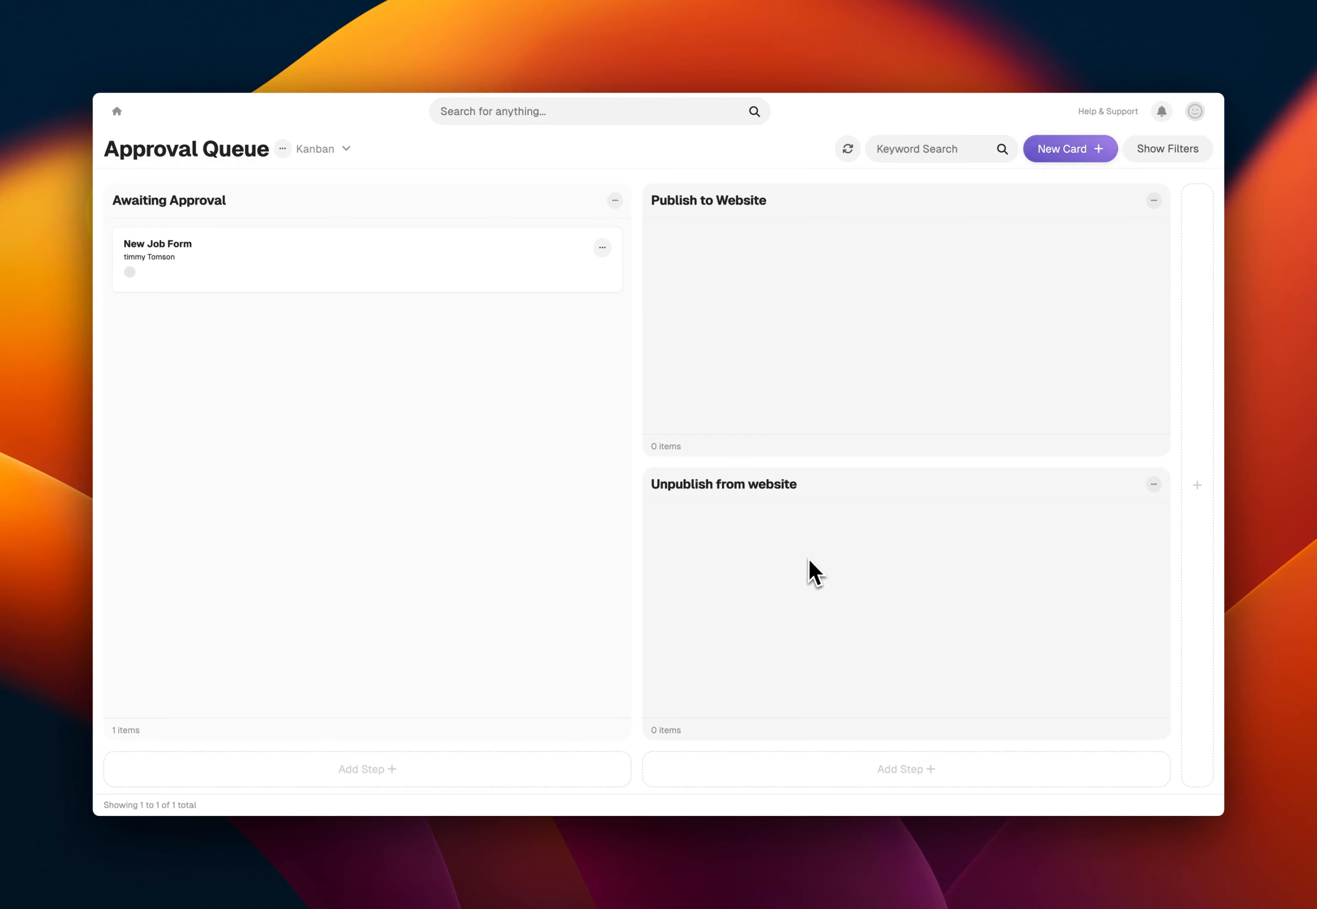
Edit the Publish to Website step and add an entry function titled "Update to published"
click(1154, 200)
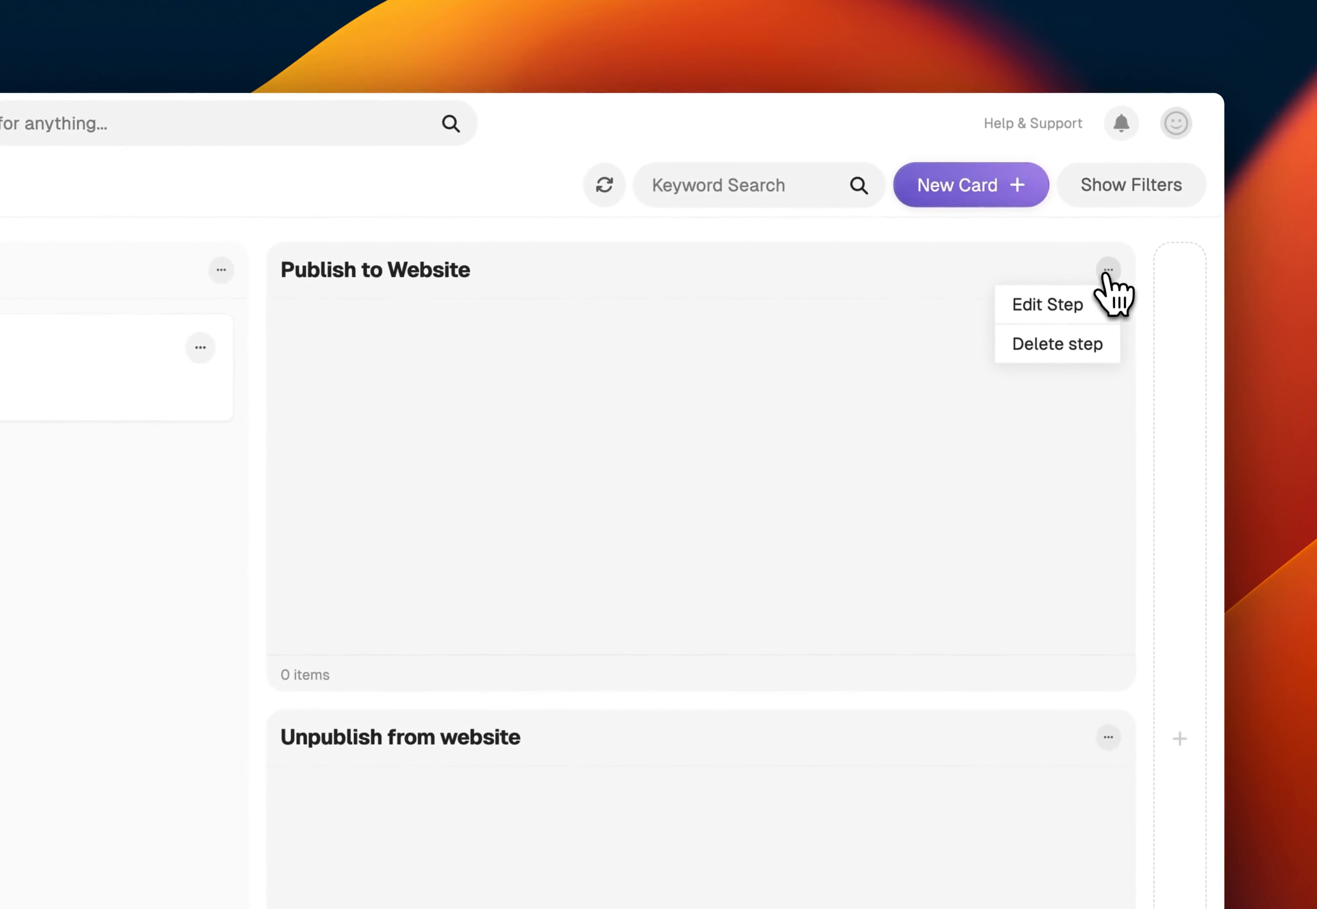
click(1078, 304)
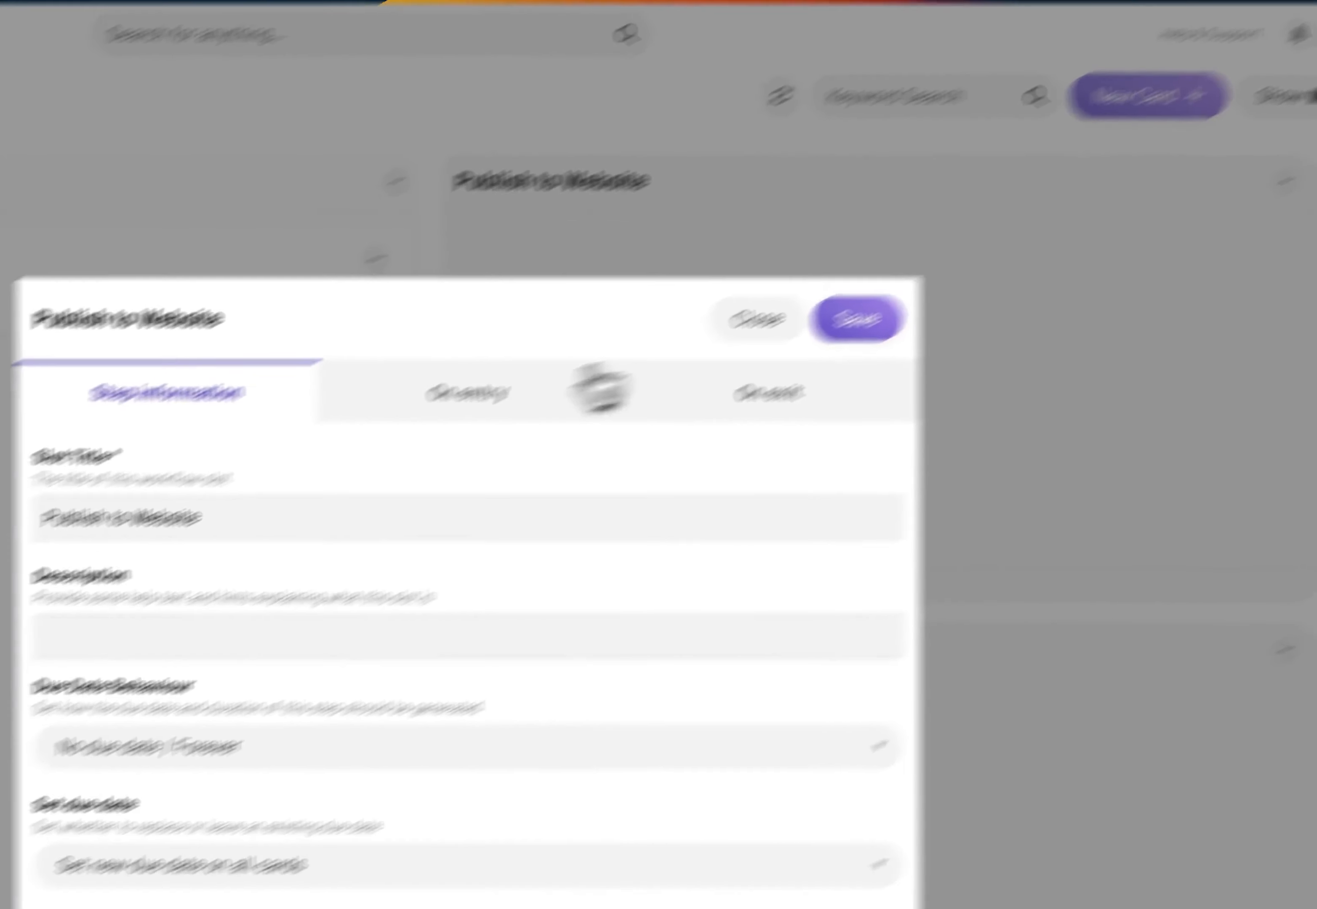
click(444, 401)
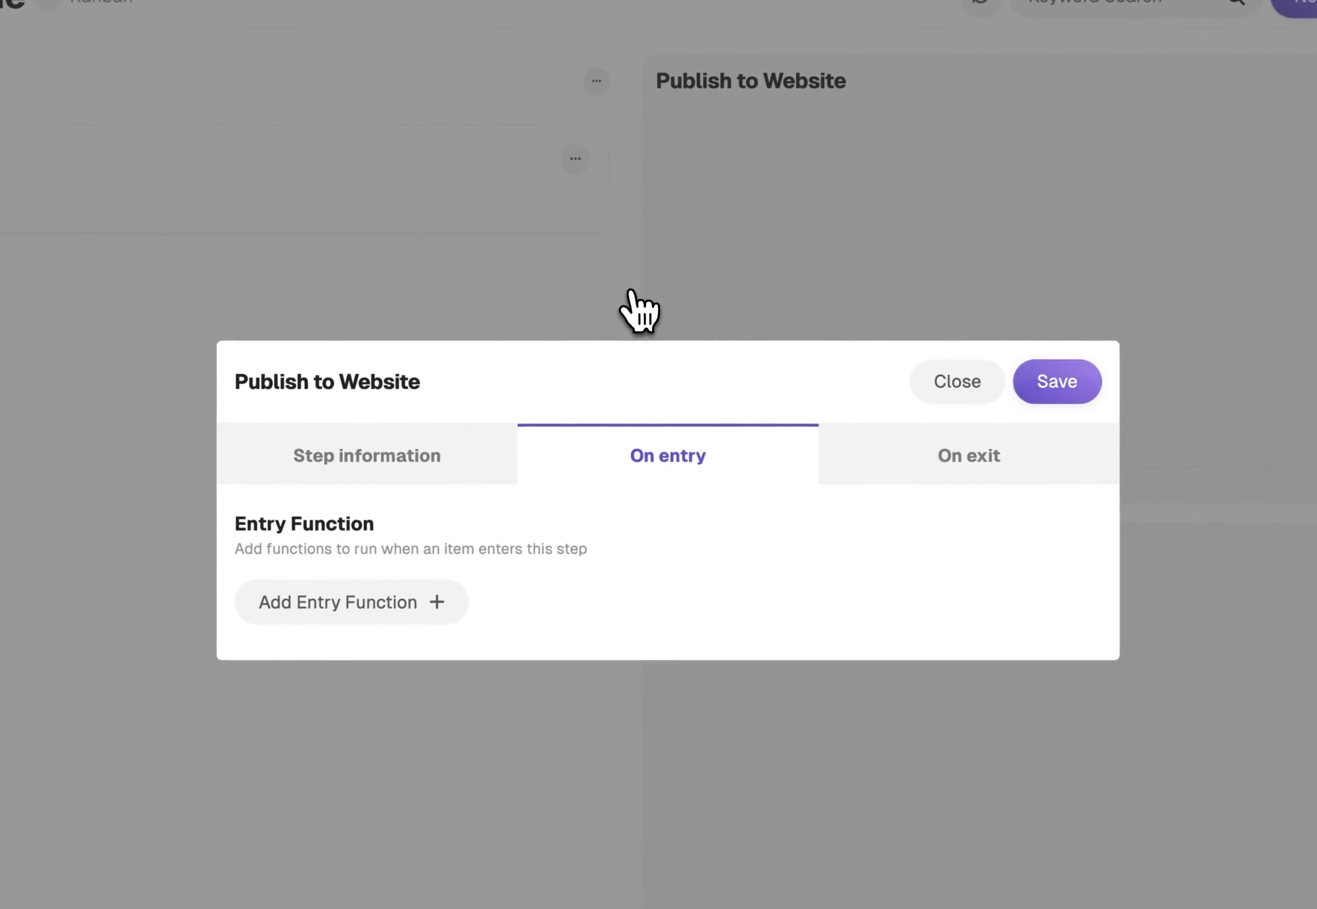
click(408, 607)
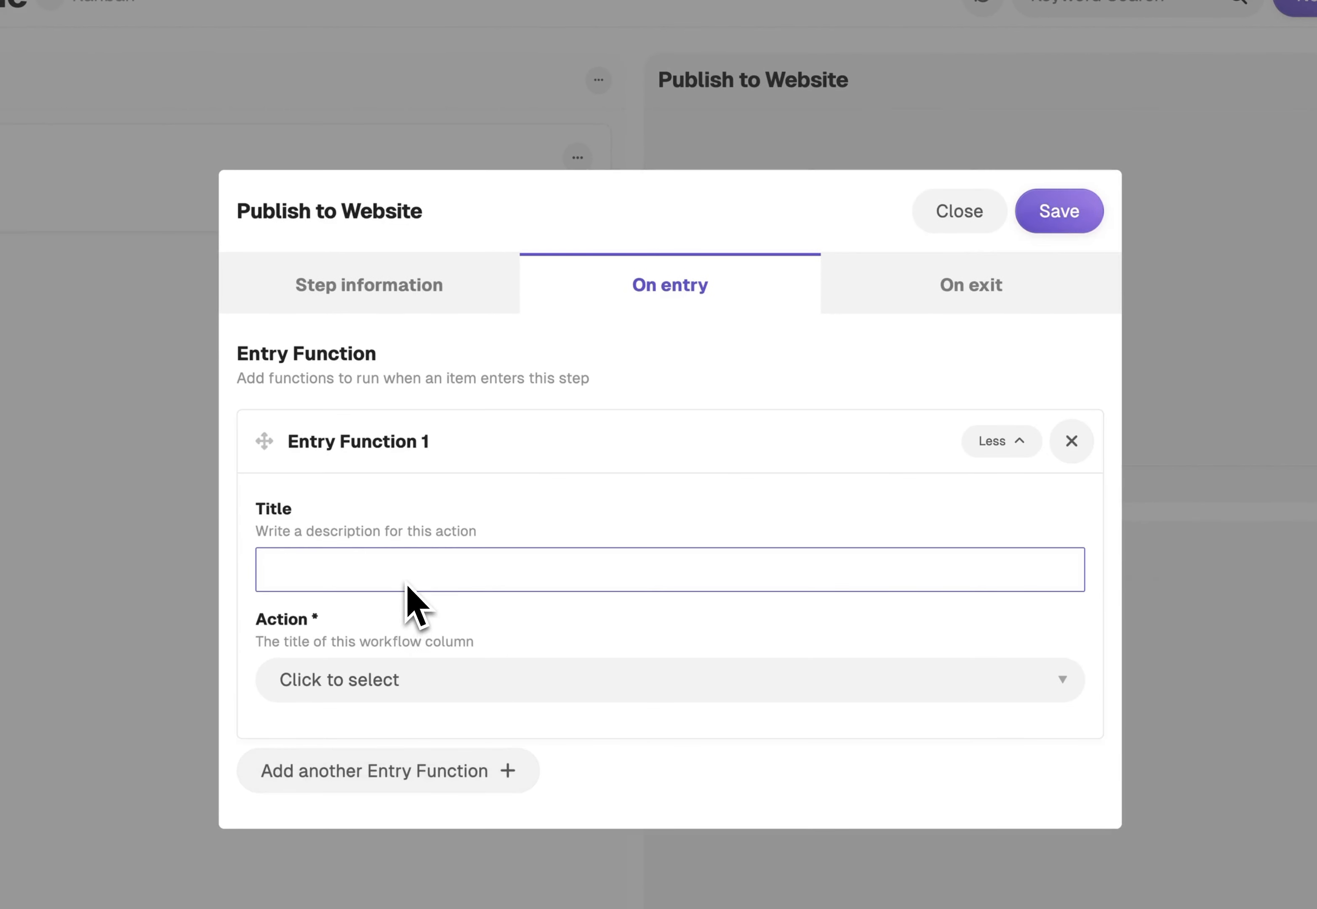
text(P)
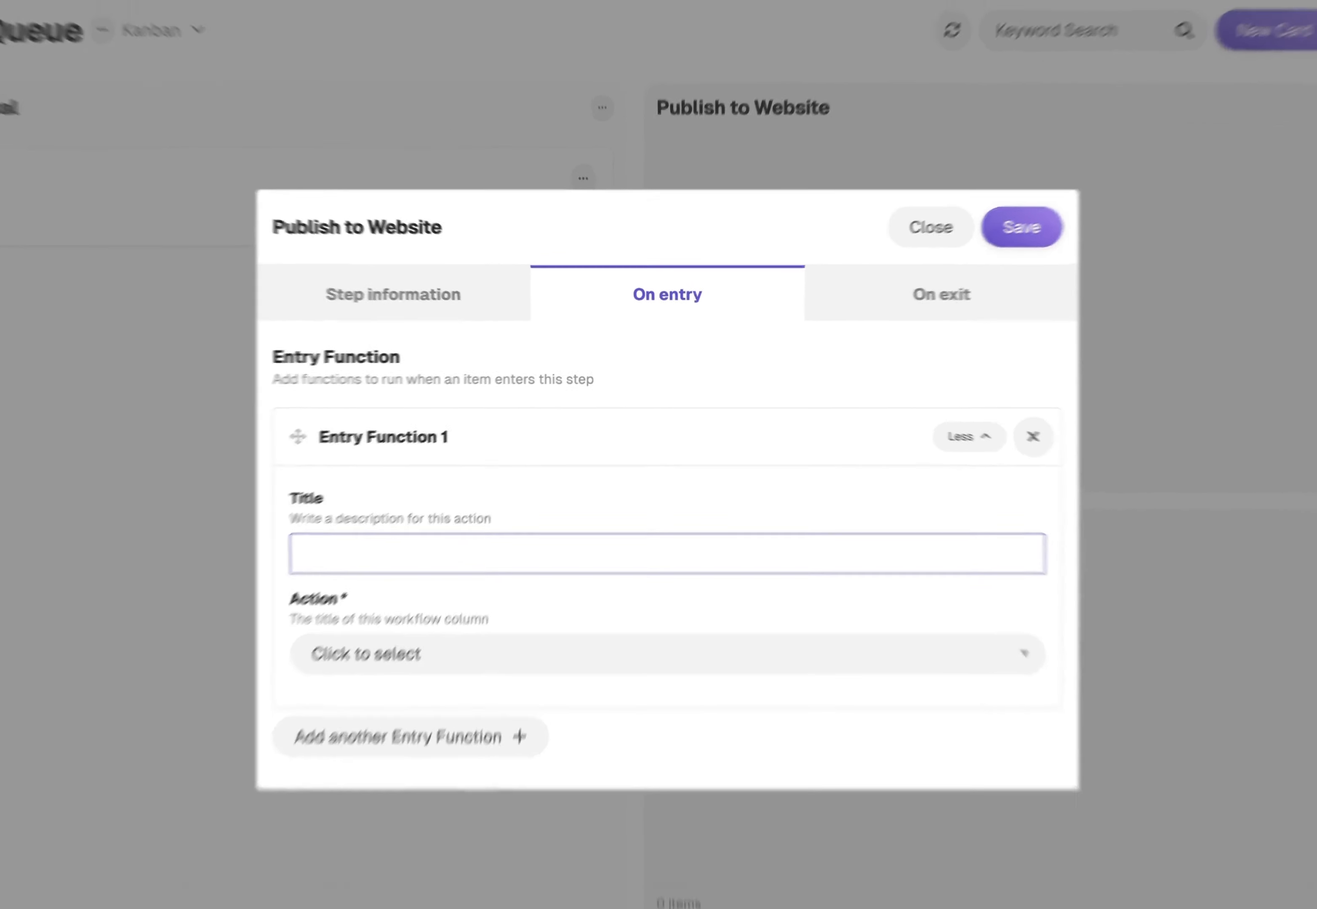
text(Update to published)
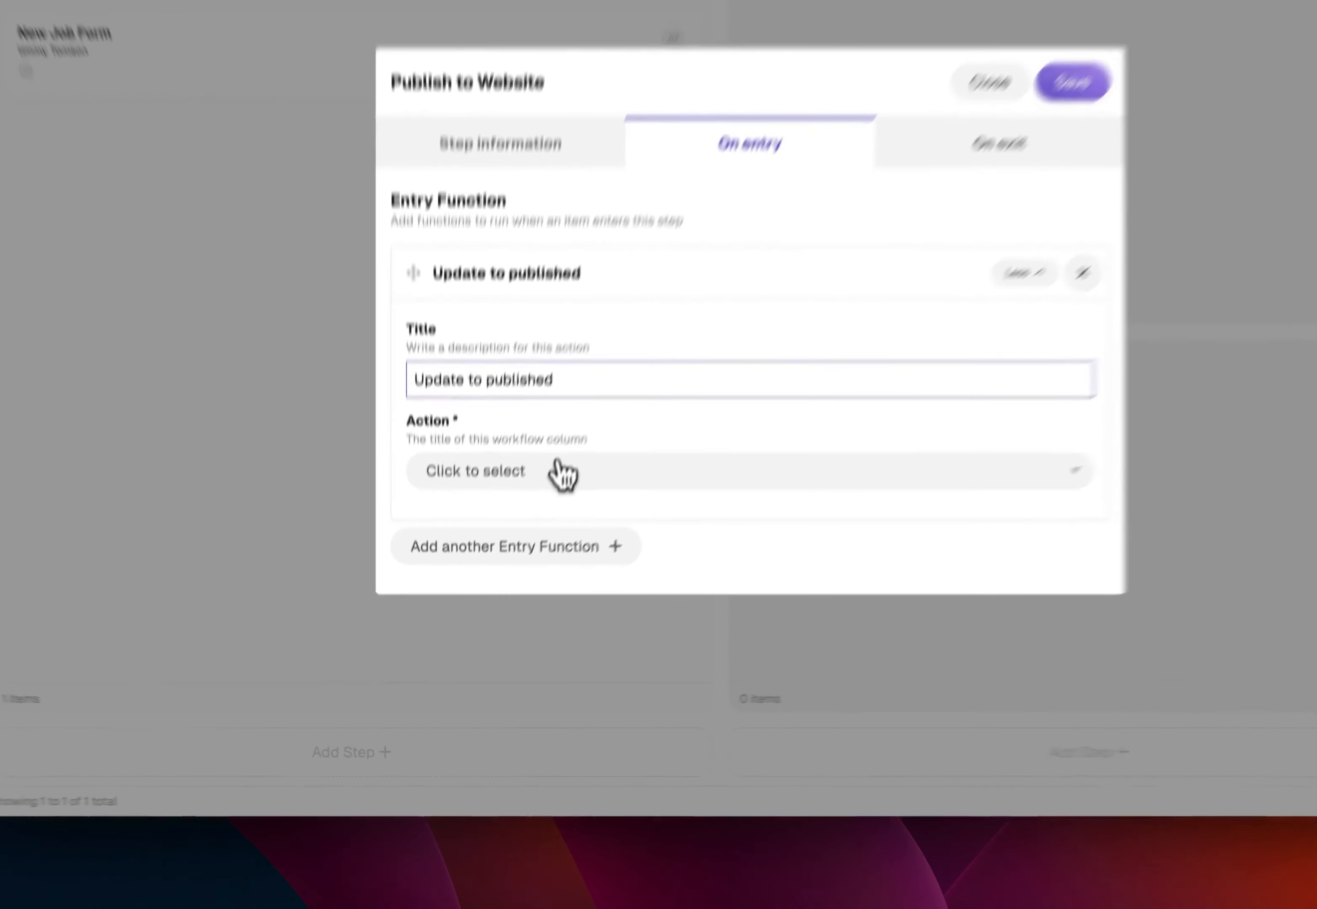
Make the "Update to published" entry function modify item data, with New Job Form as the update type
click(519, 564)
click(588, 423)
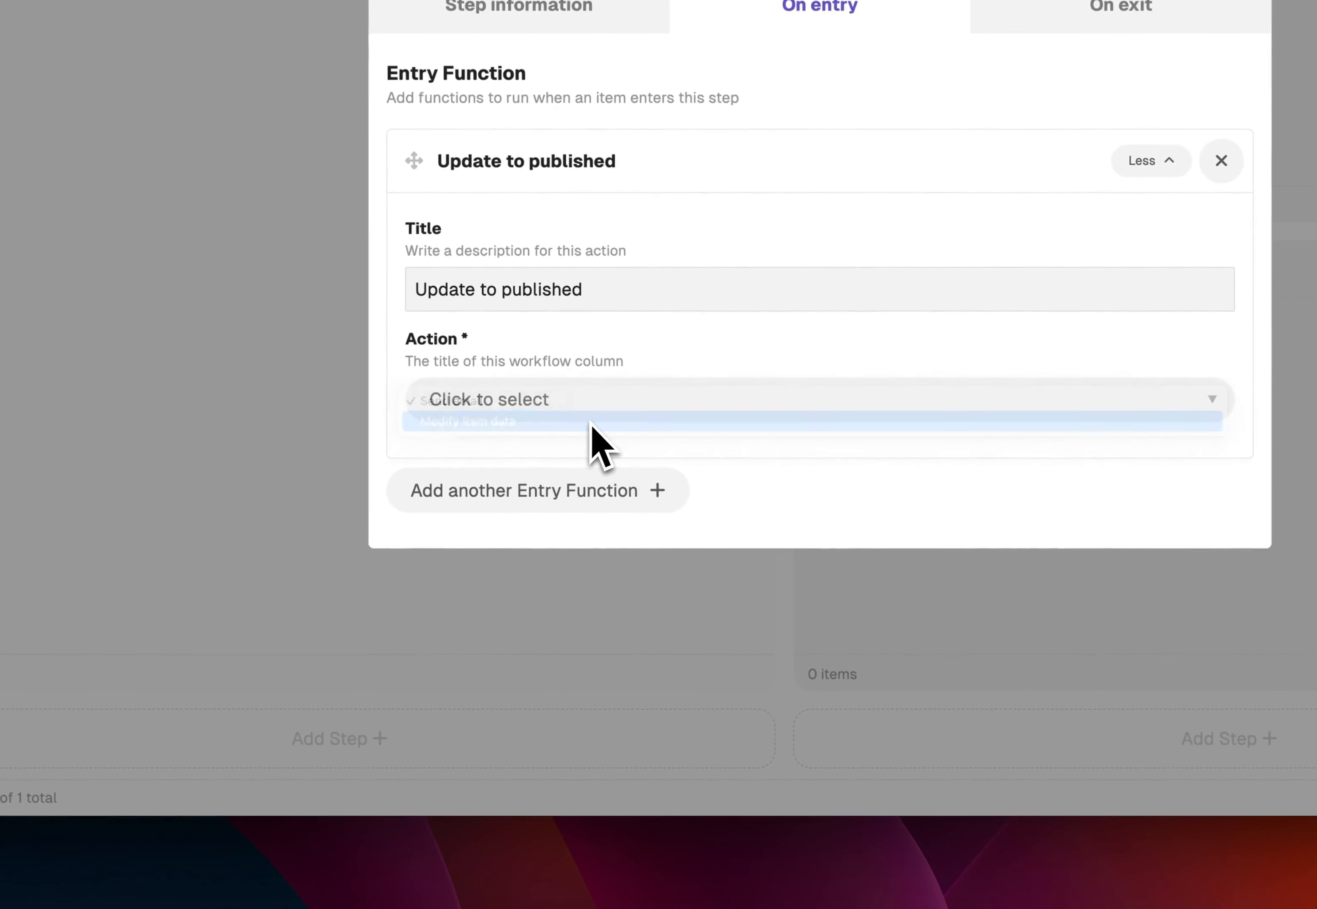
click(618, 498)
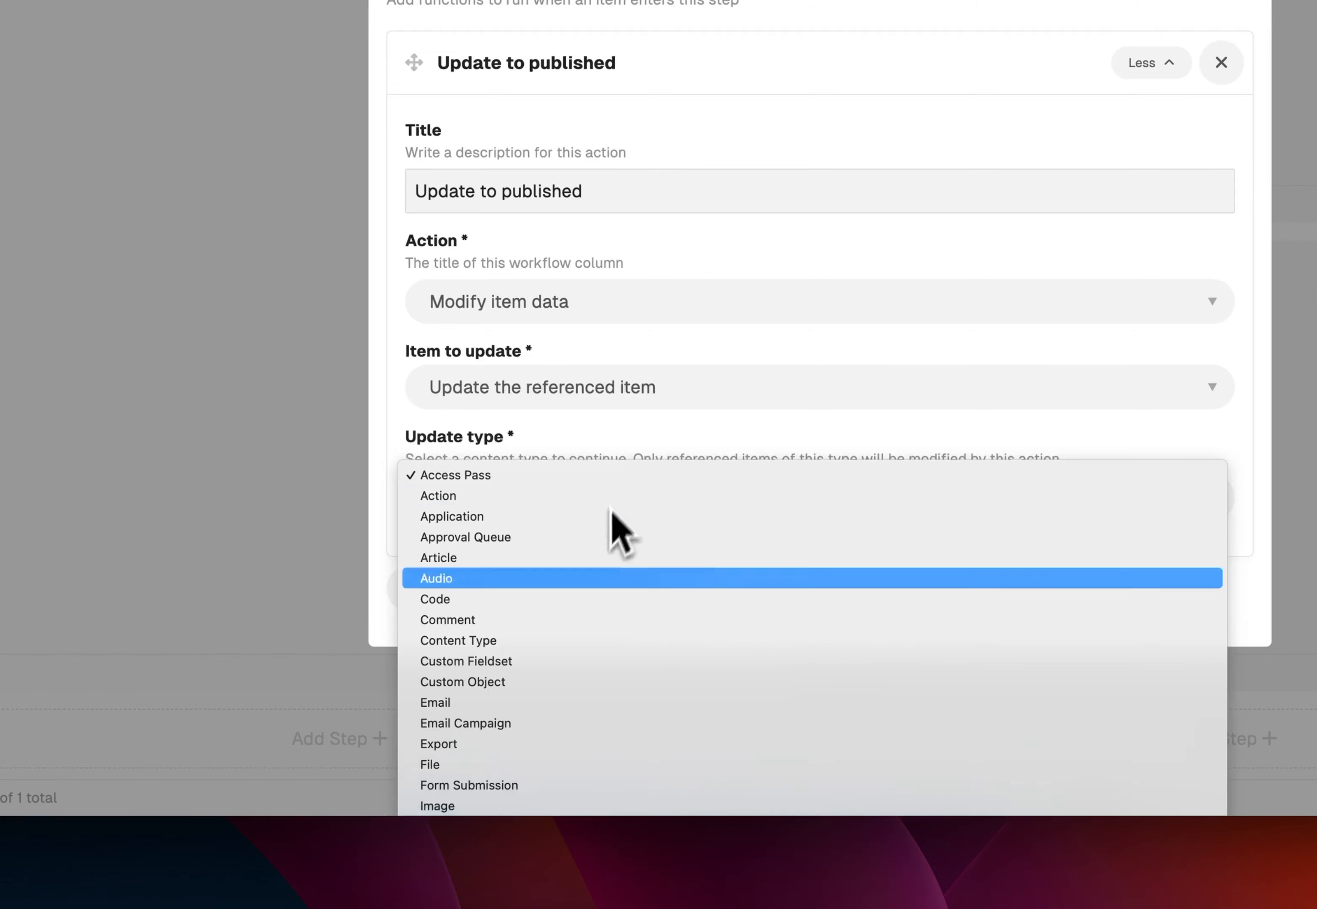
click(546, 905)
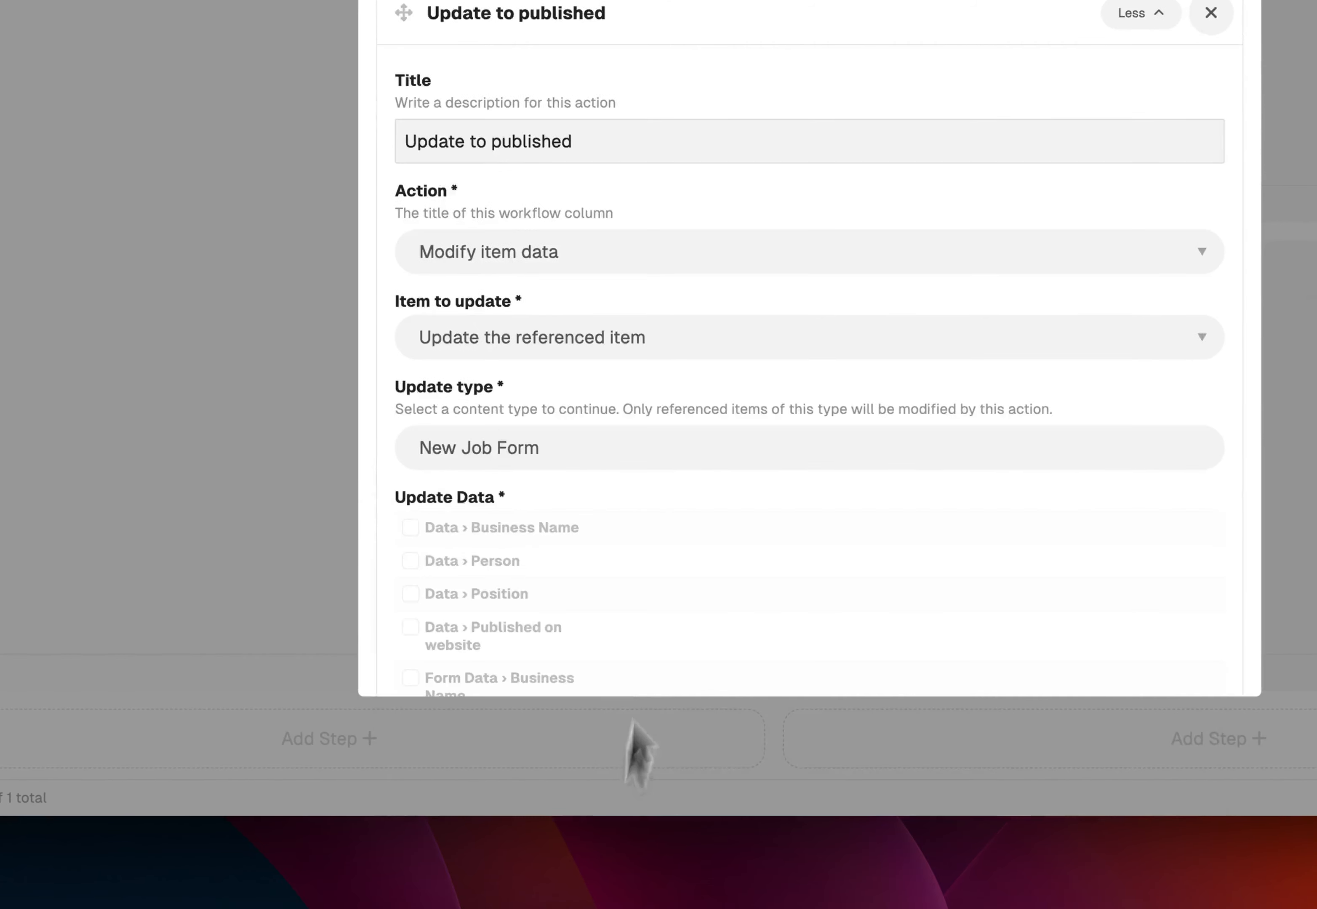
Include the Data and Form Data "Published on website" fields in the update, switch both on, and save the Publish to Website step
scroll(677, 564, down, 6)
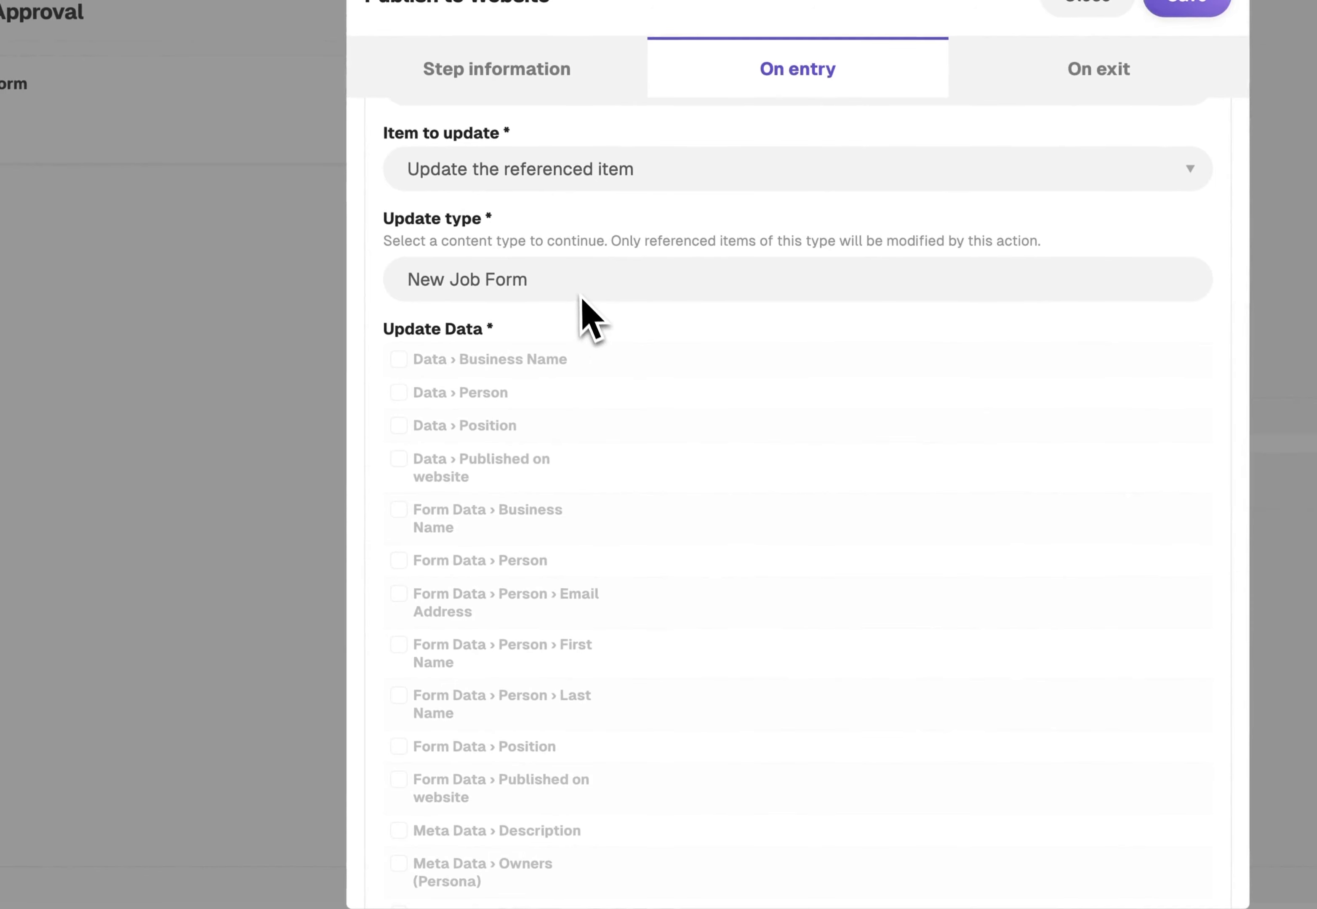
scroll(582, 321, down, 5)
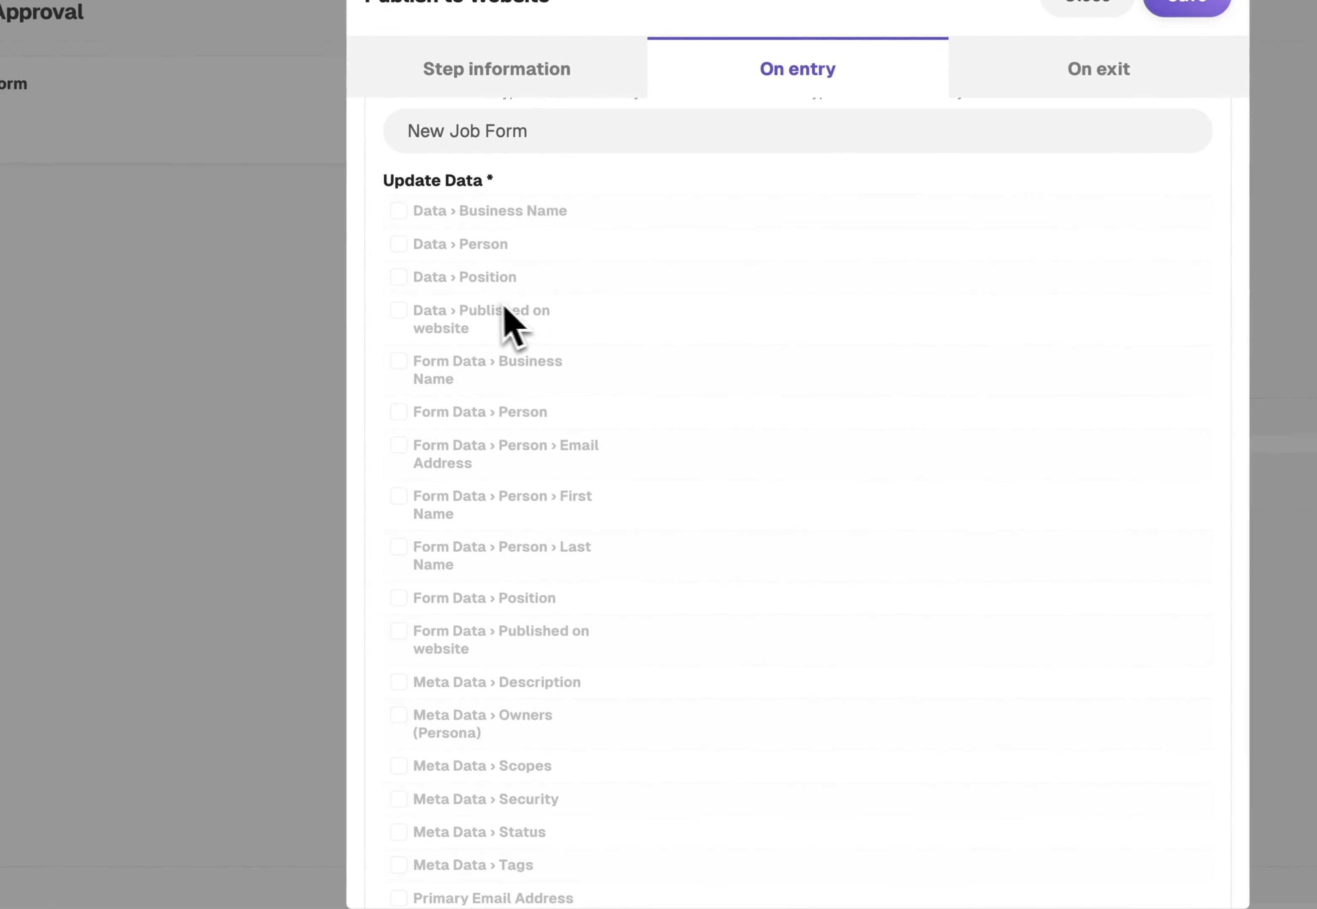
click(399, 312)
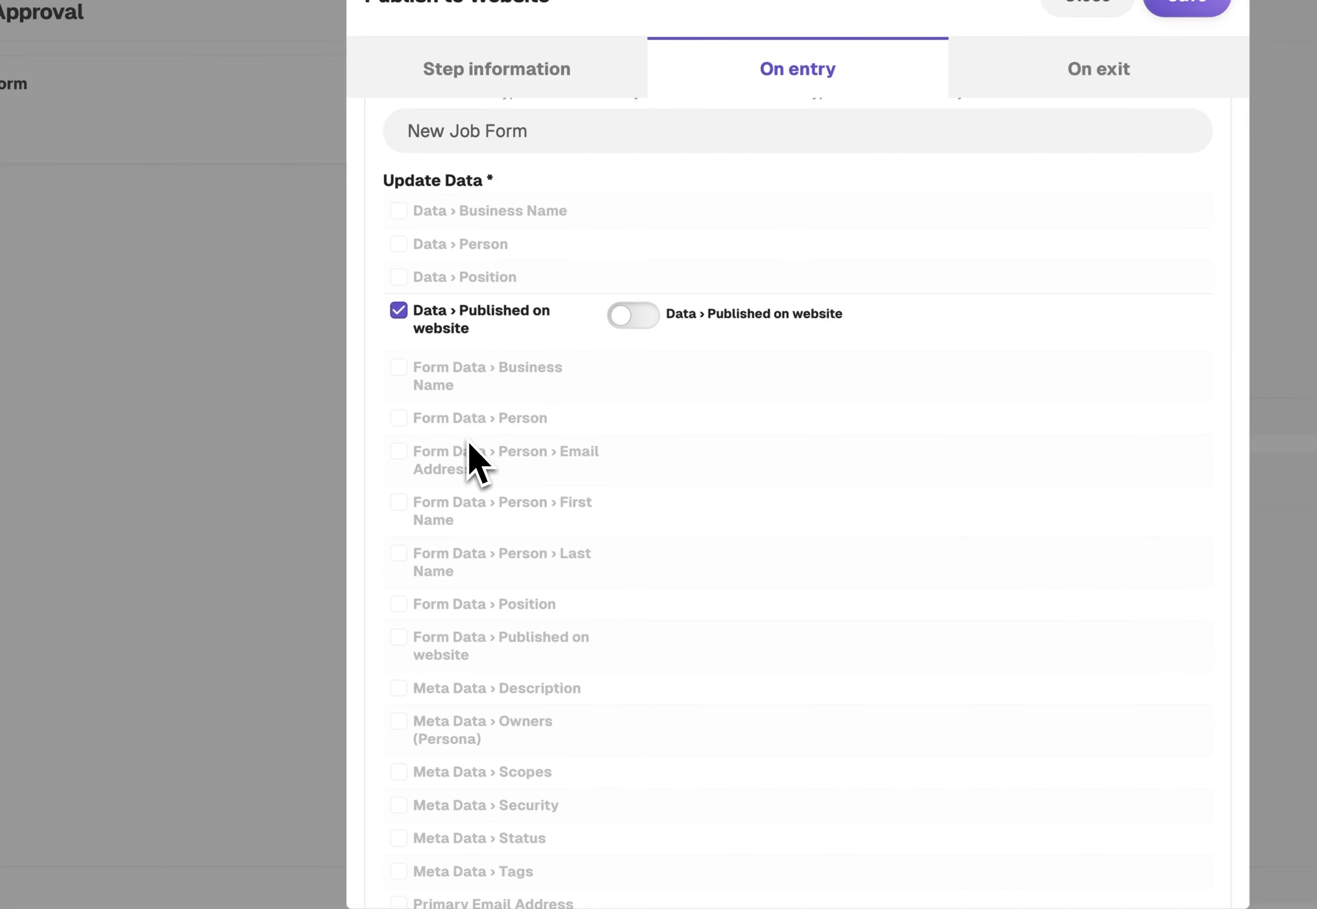
click(398, 637)
click(641, 654)
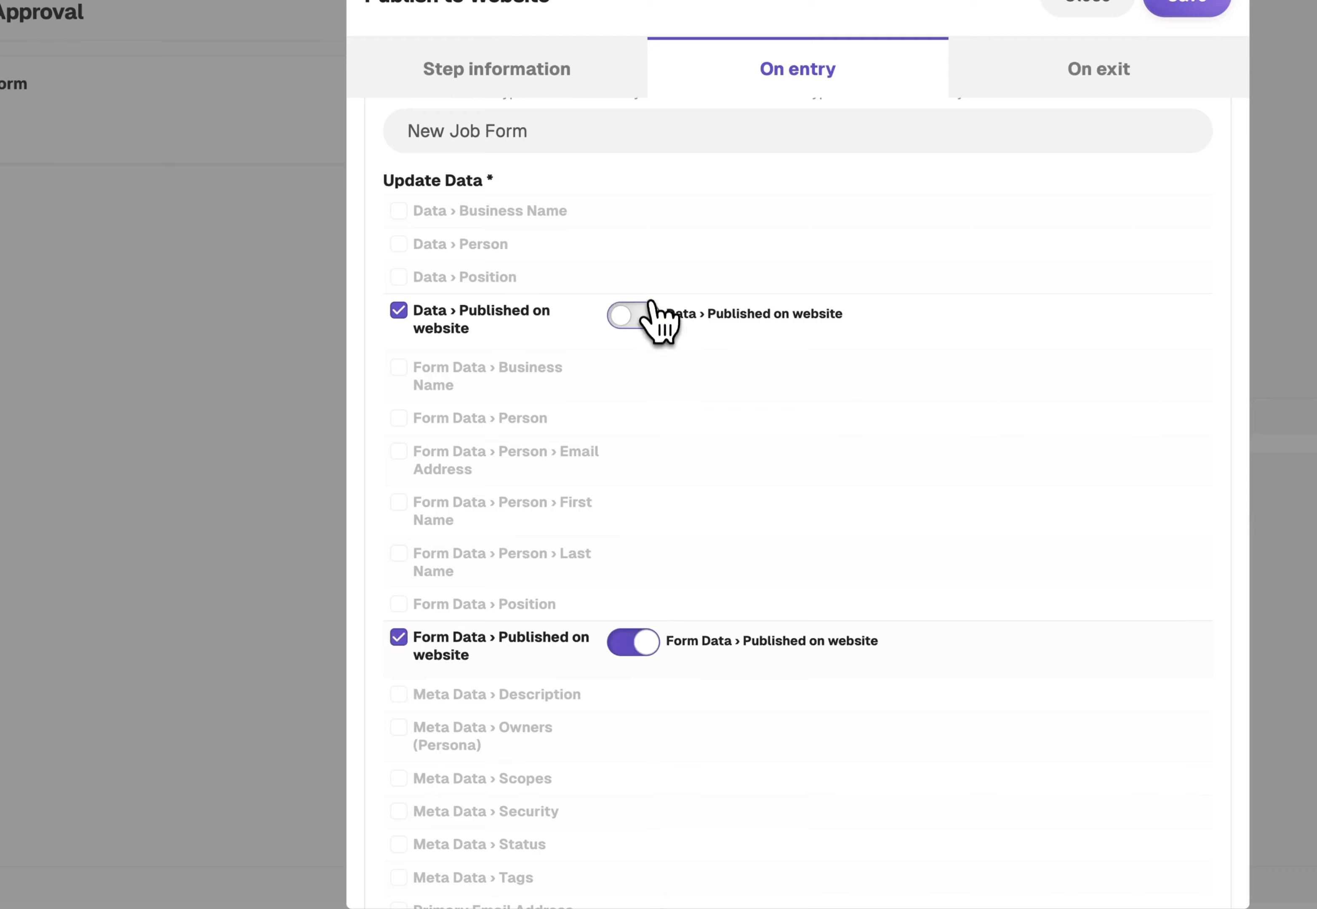
click(643, 314)
click(1186, 8)
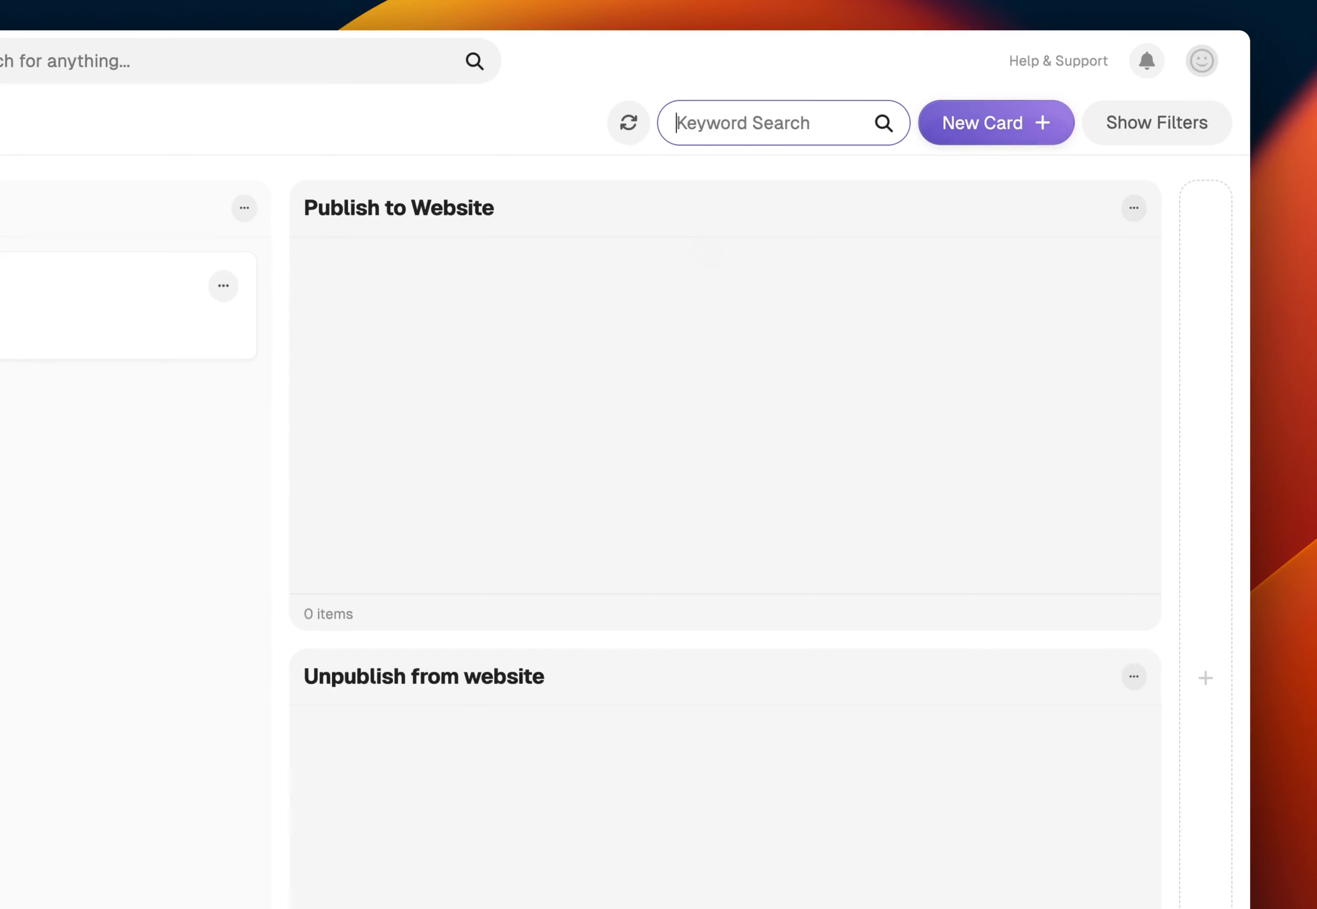
Edit the Unpublish from website step and add an entry function titled "Unpublish from the site"
click(1134, 677)
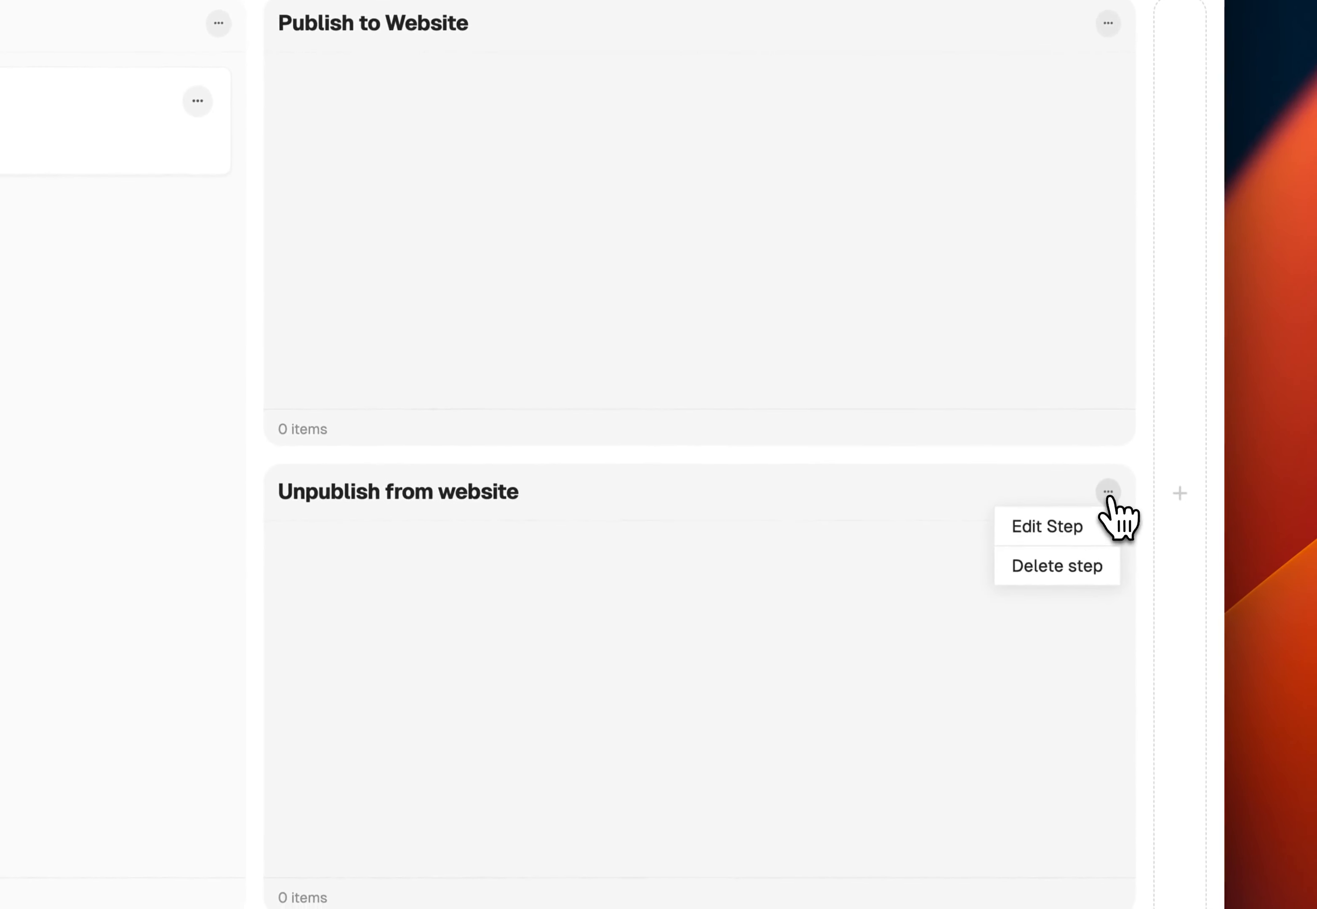
click(1092, 711)
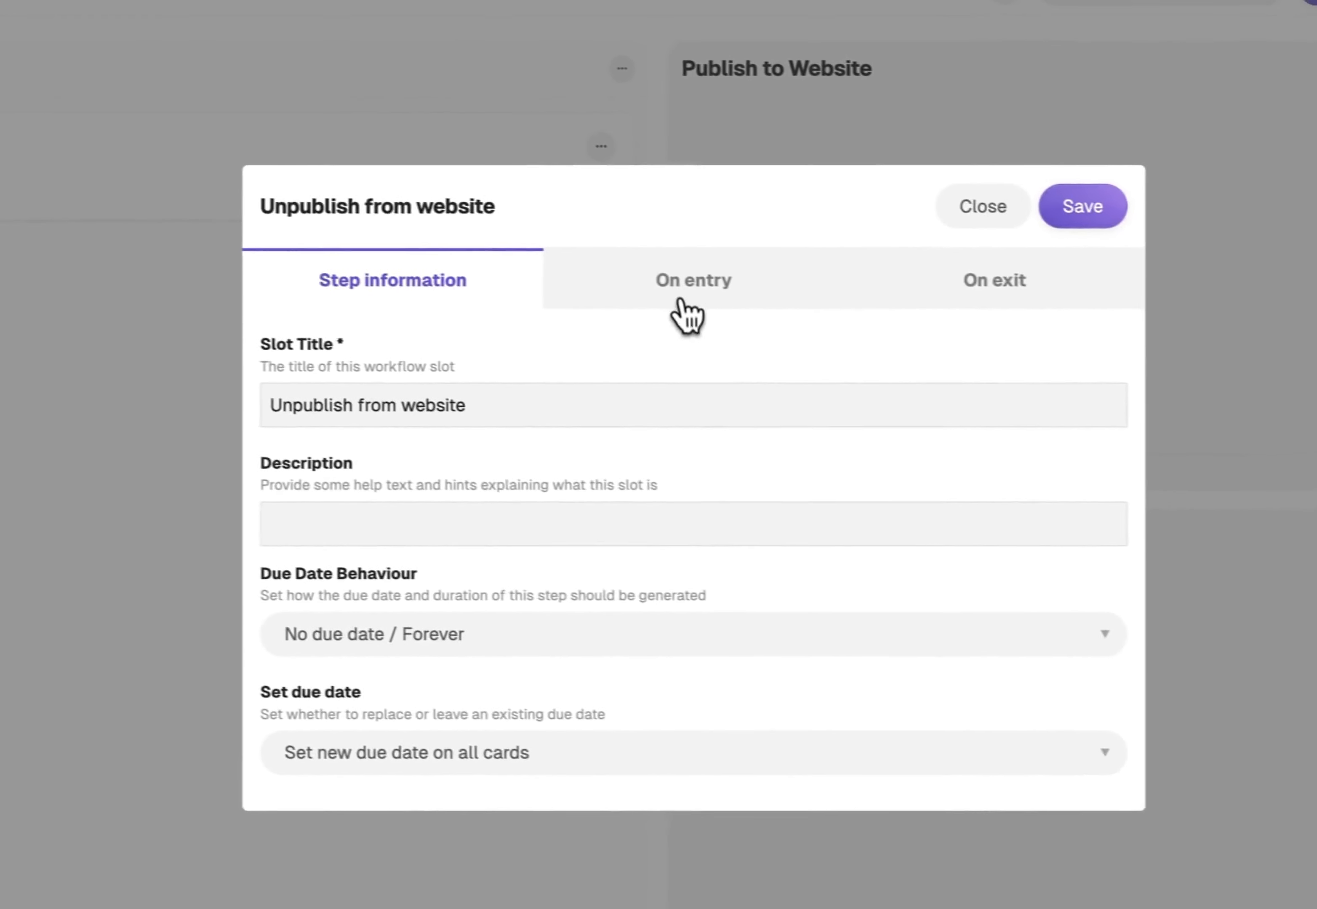
click(276, 269)
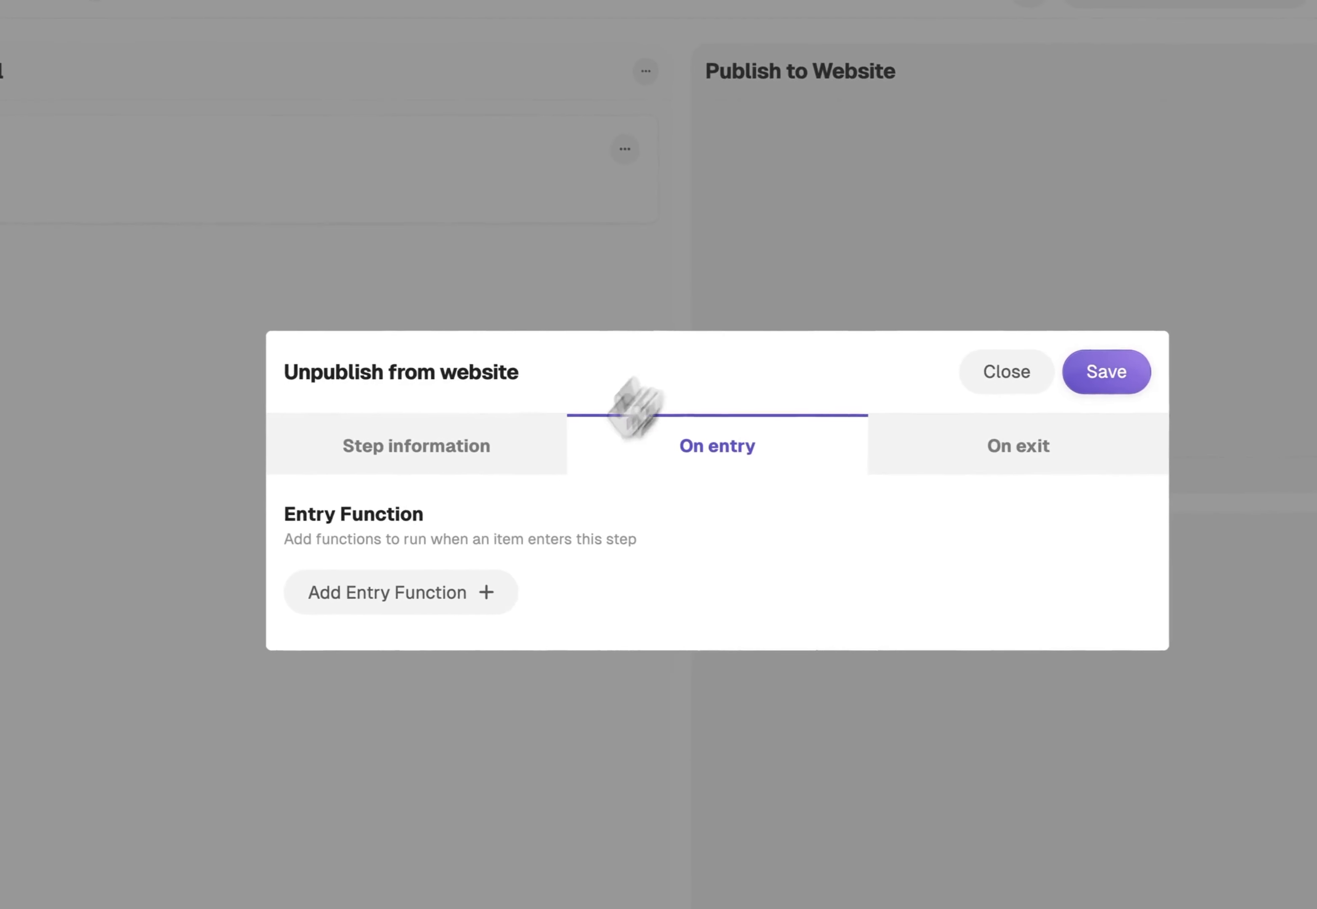
click(468, 599)
text(Unpublish)
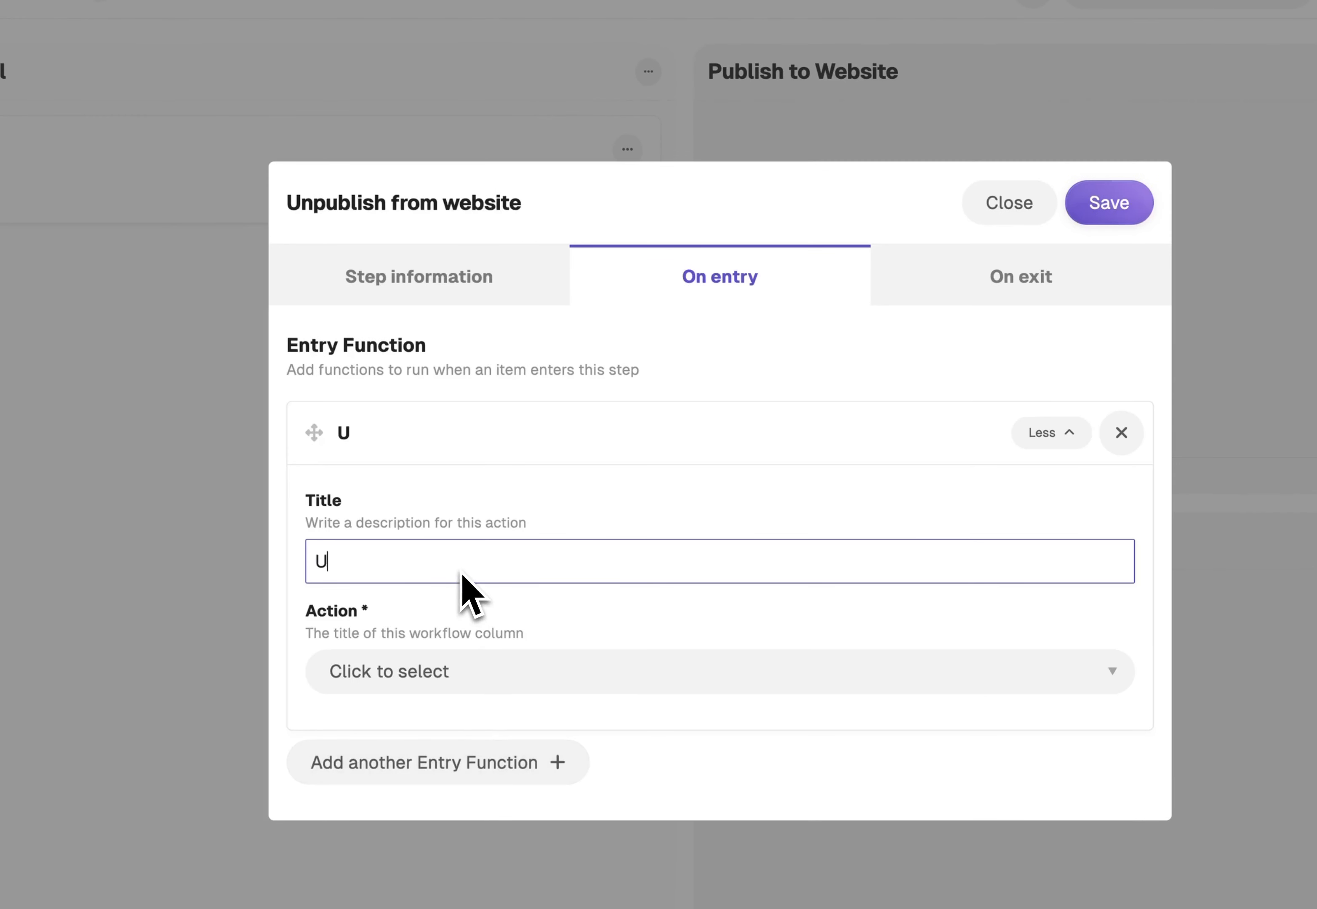
text( from the stie)
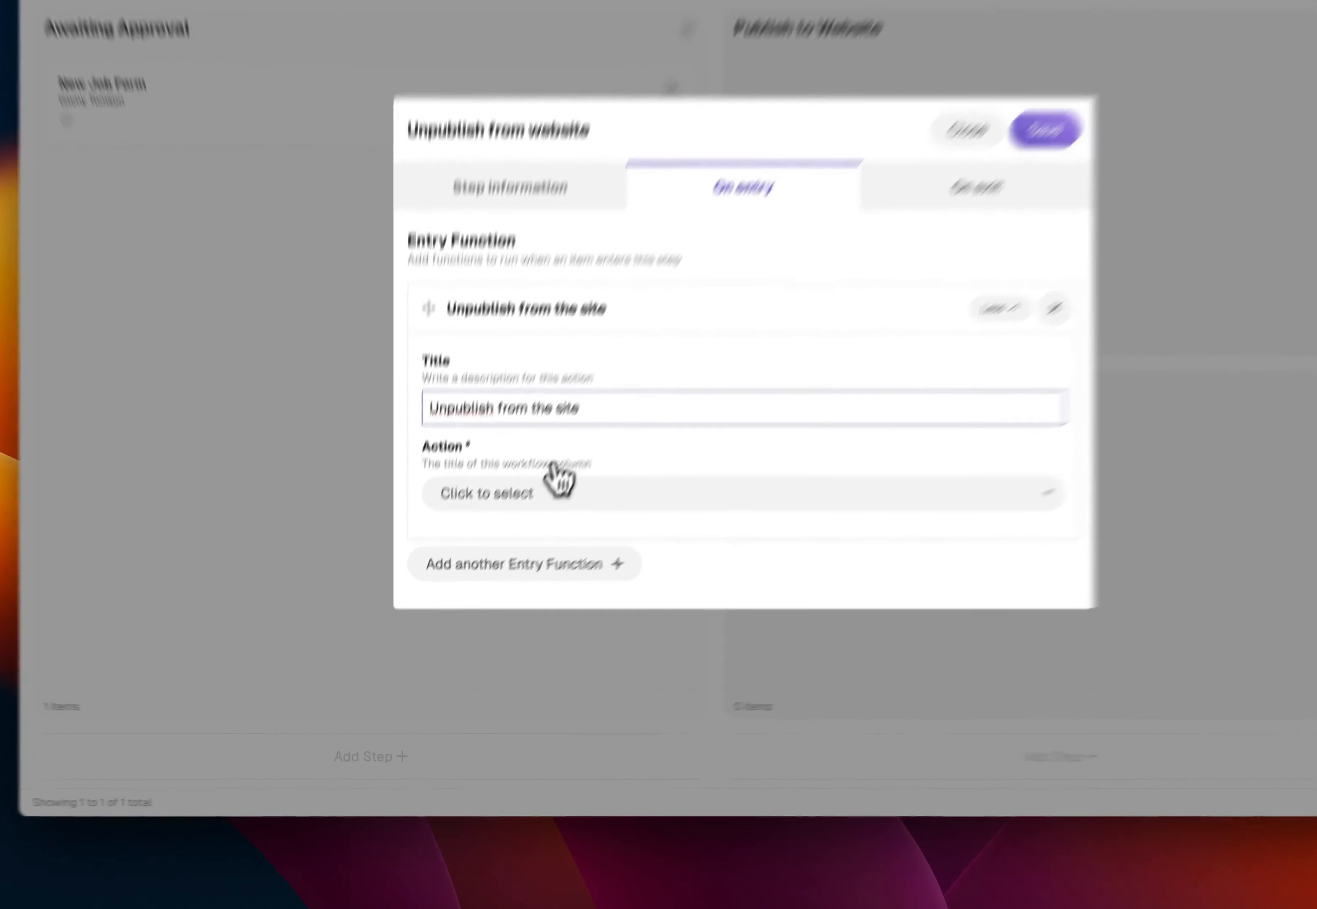
Make the "Unpublish from the site" entry function modify item data, with New Job Form as the update type
click(508, 565)
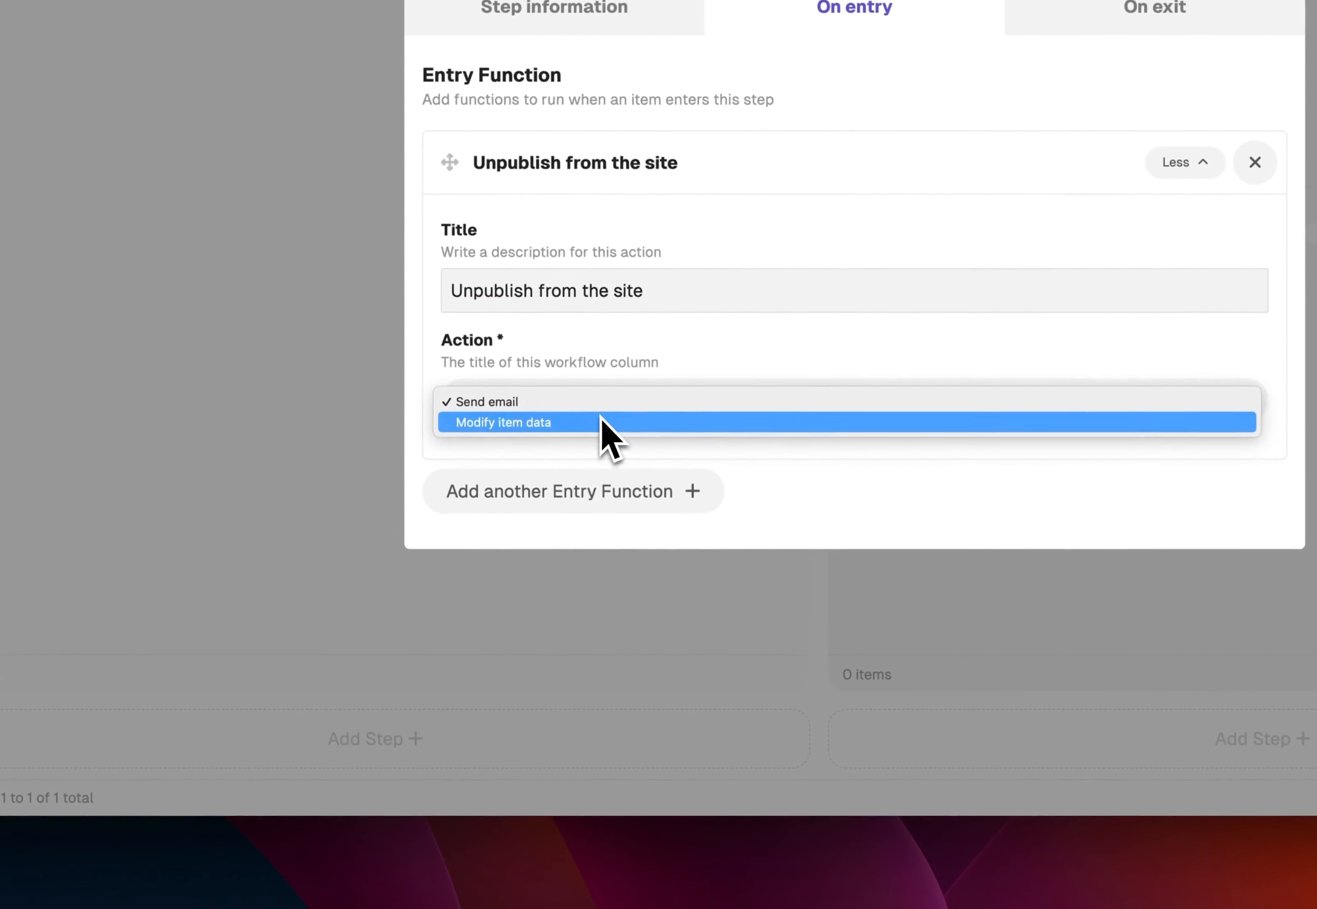
click(506, 585)
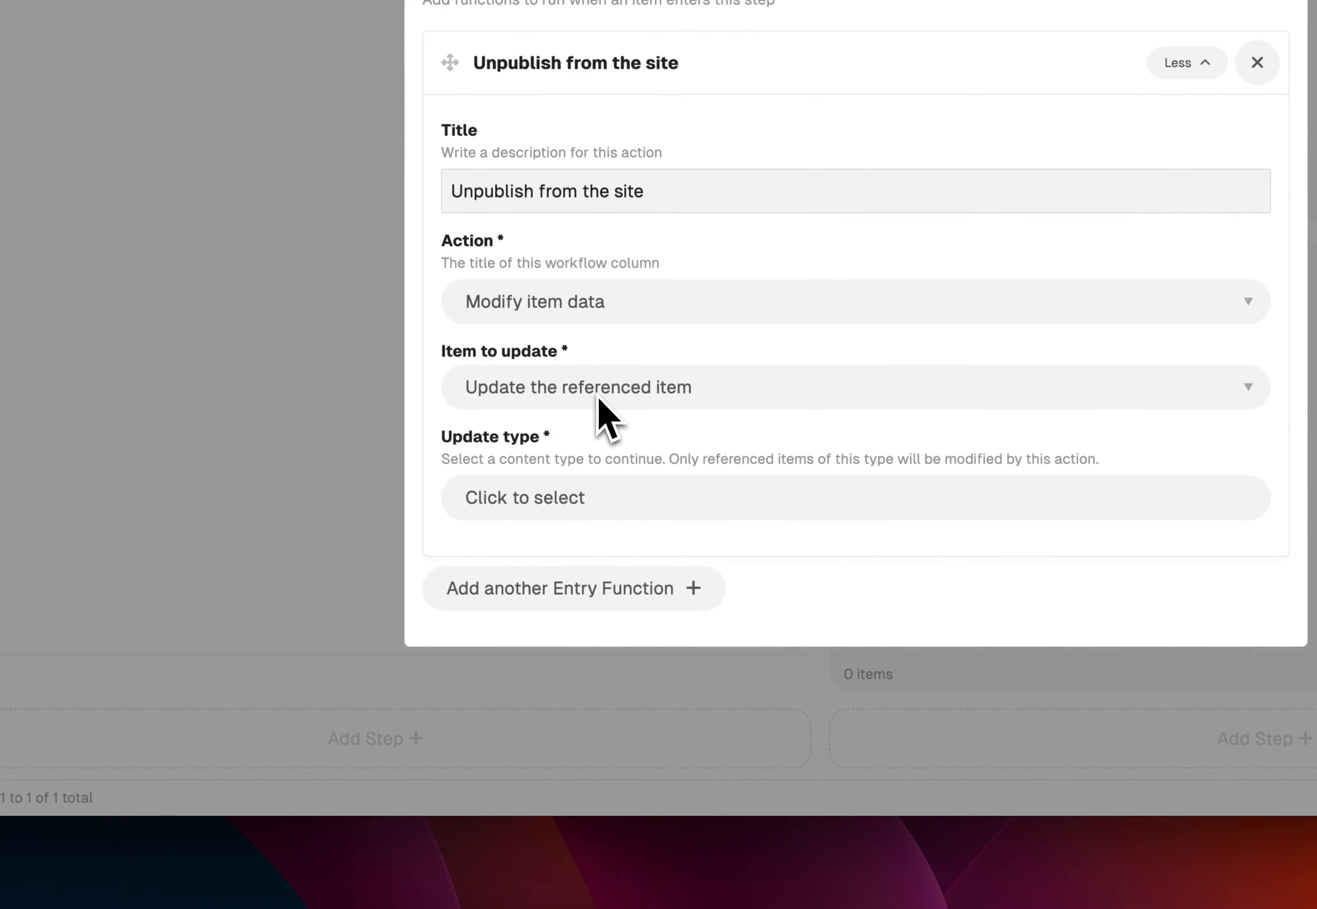
click(597, 506)
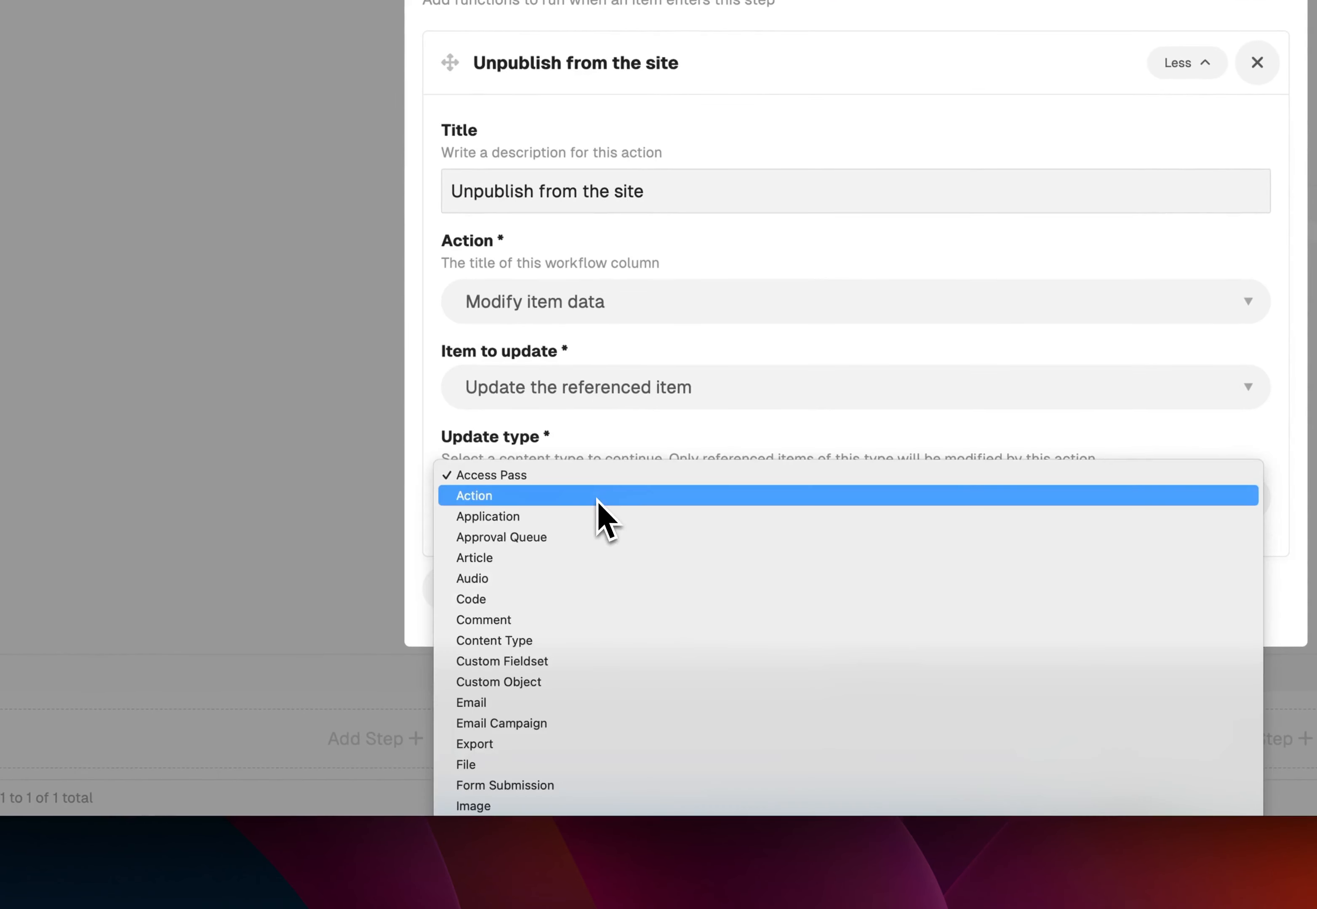
click(632, 797)
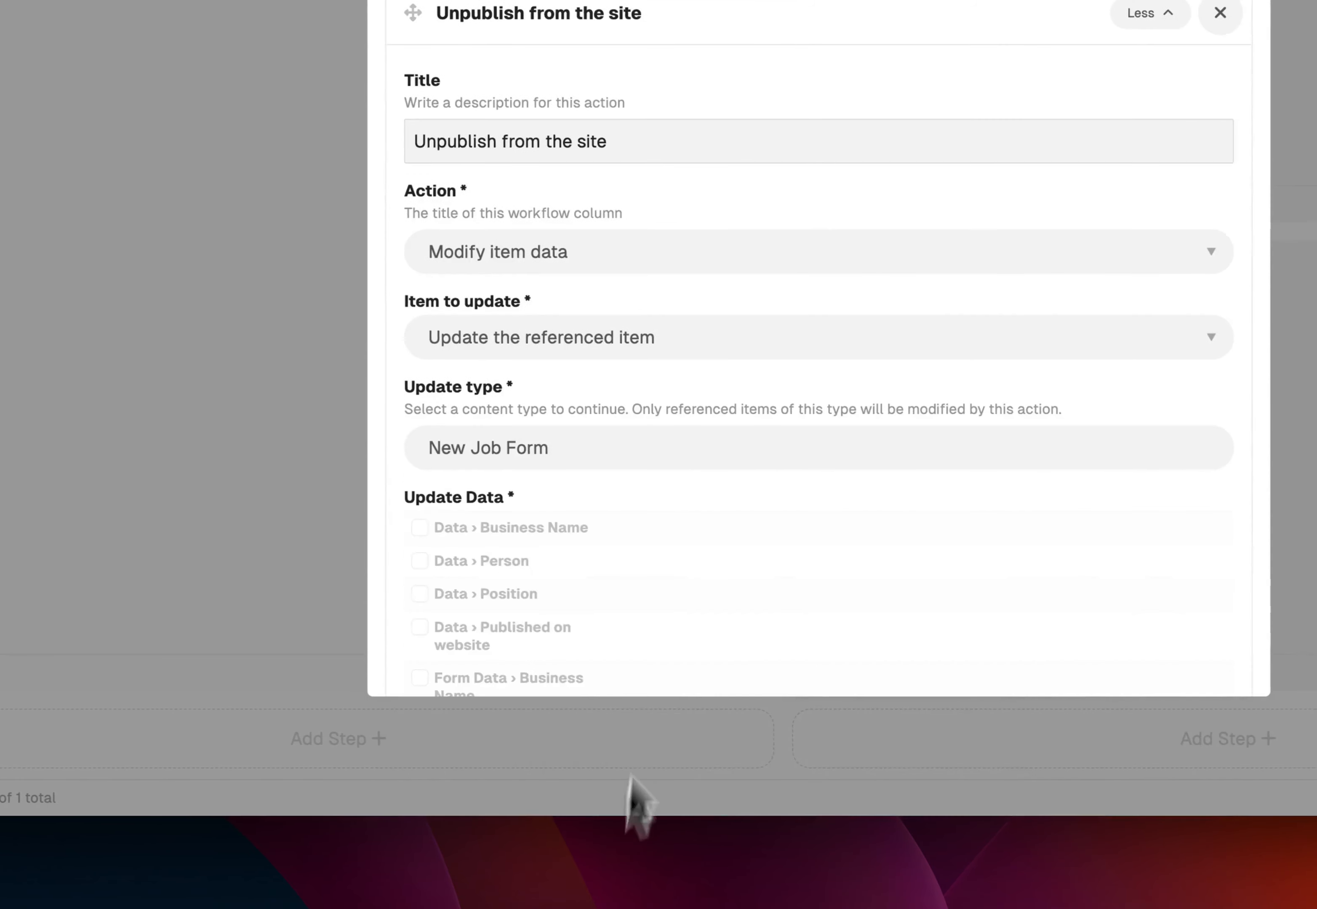
Include the Data and Form Data "Published on website" fields in the update, switched off, and save the Unpublish from website step
scroll(652, 528, down, 5)
click(377, 480)
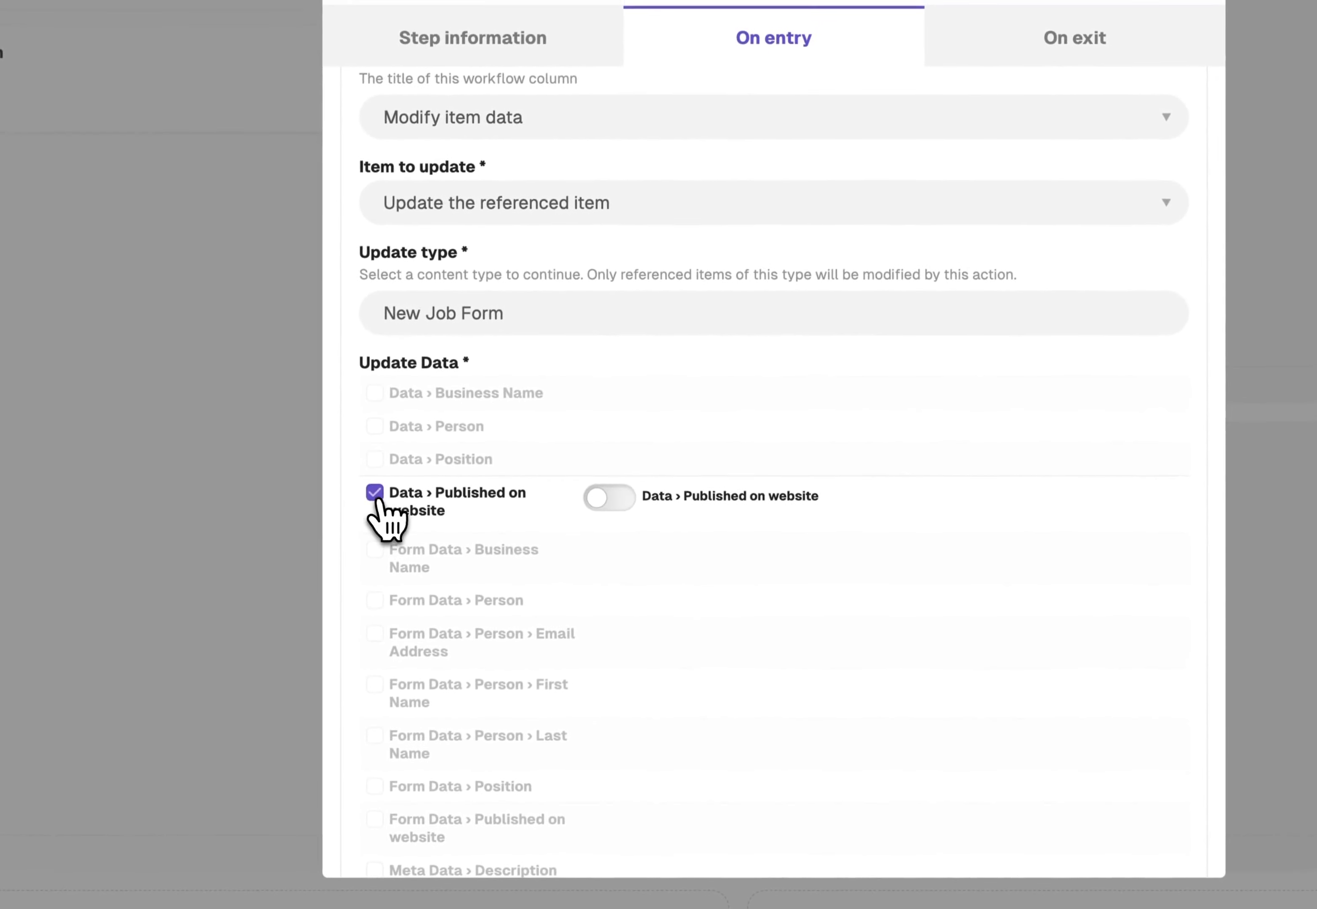
scroll(396, 519, down, 5)
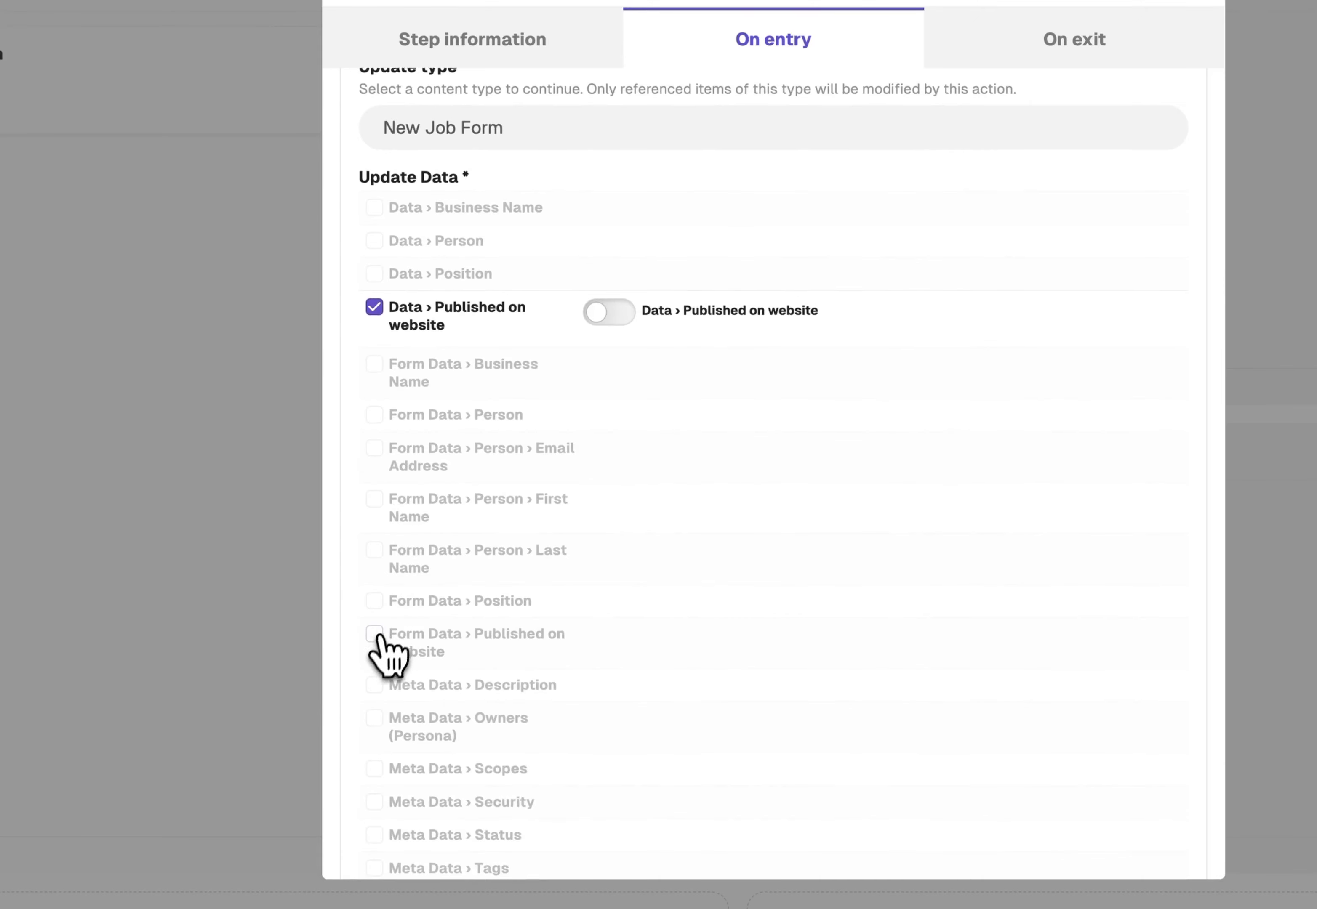
click(377, 635)
click(617, 313)
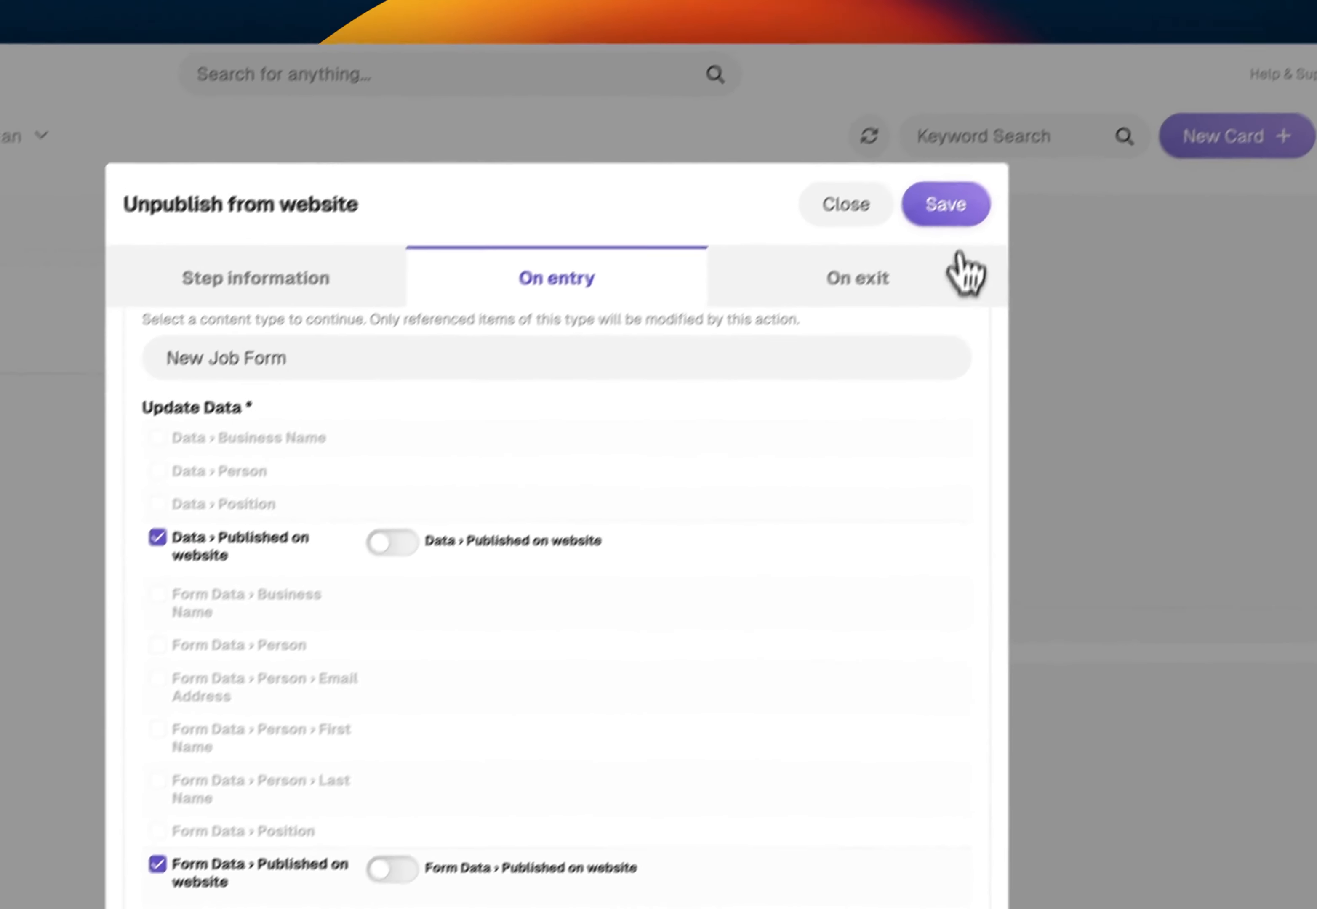
click(946, 214)
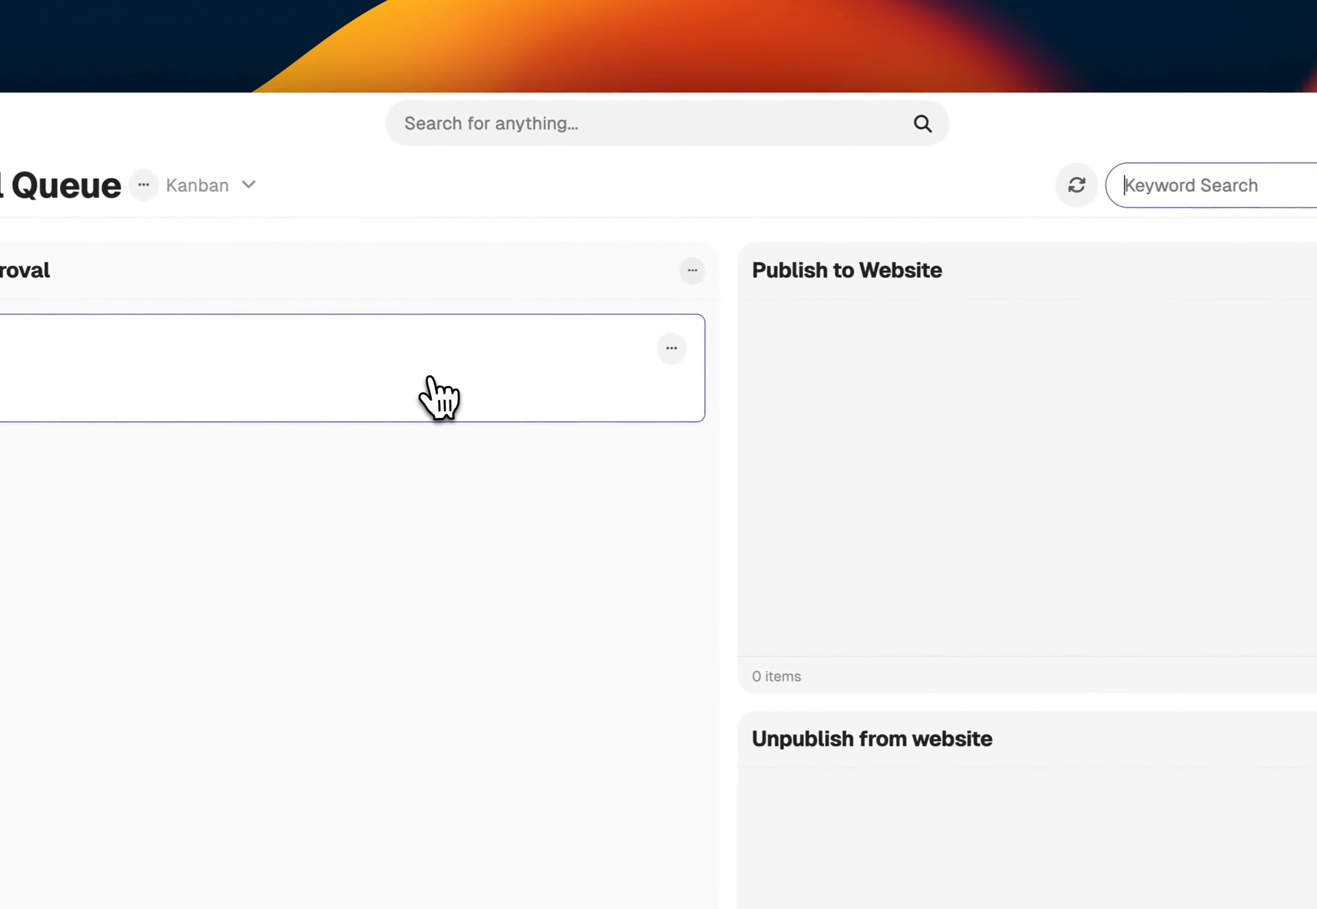
Review the New Job Form card awaiting approval, and check the New Jobs section on the website's job page
click(428, 394)
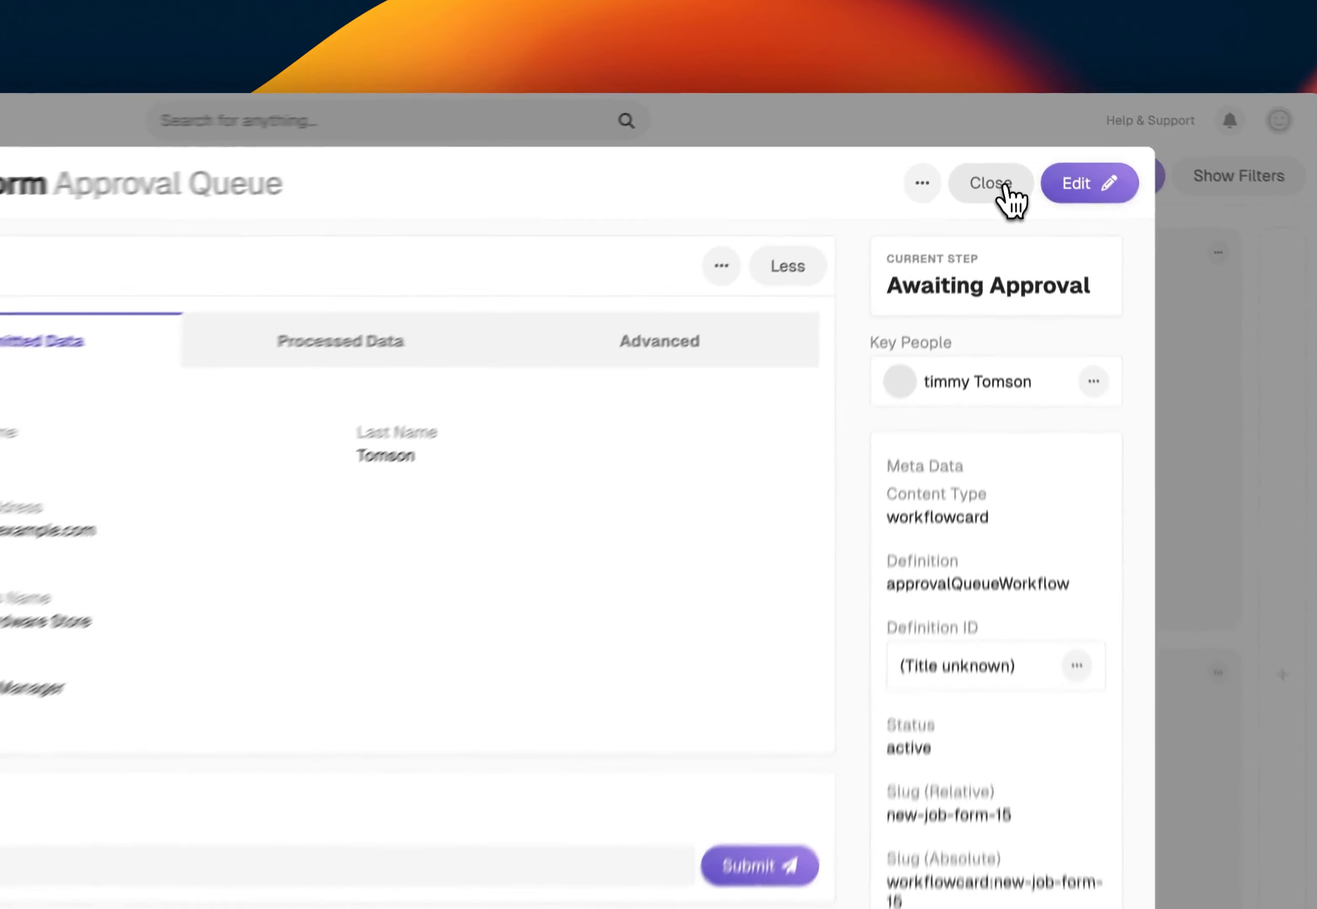
click(1001, 154)
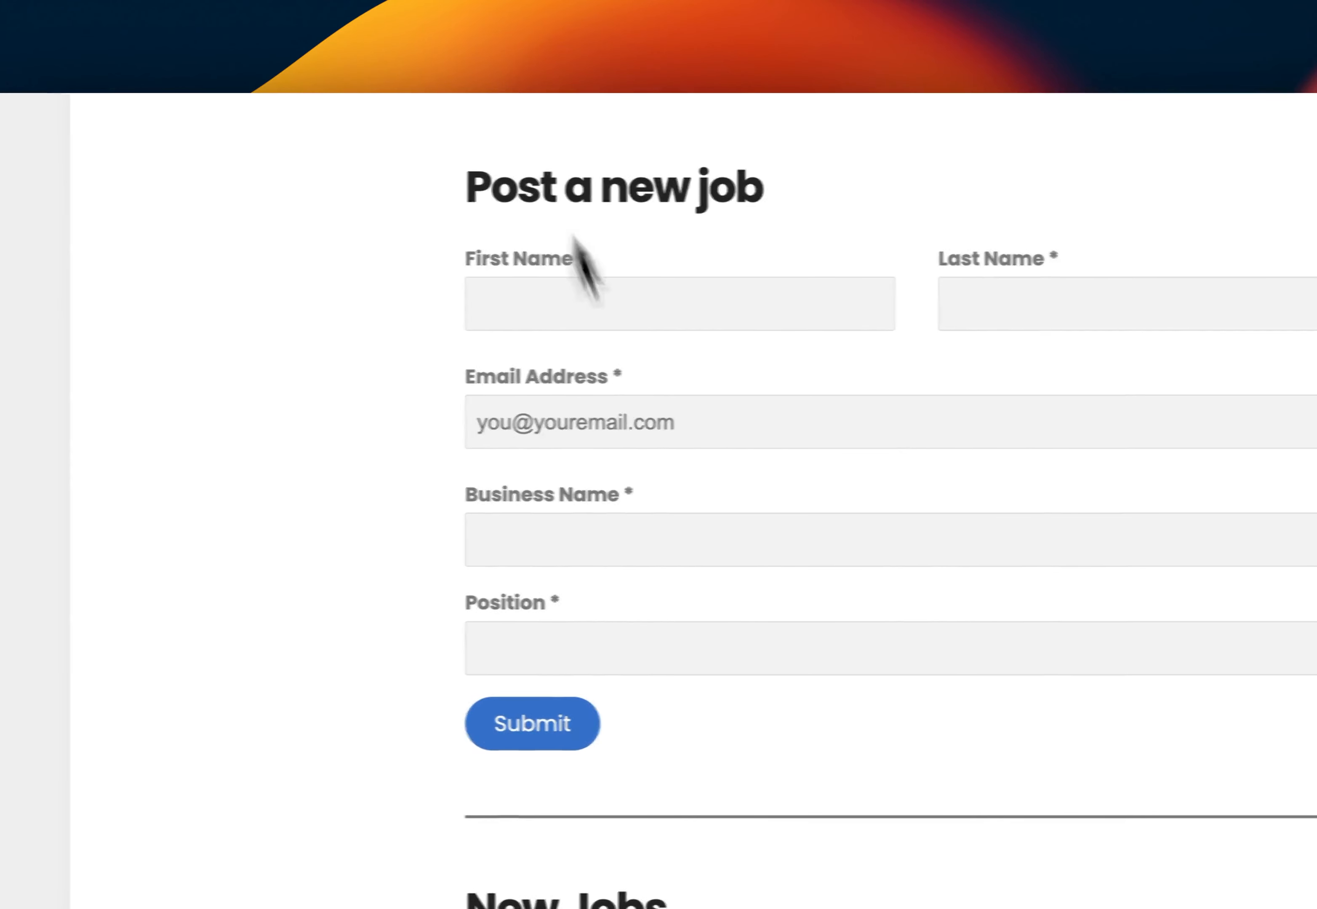
scroll(729, 562, down, 5)
scroll(728, 562, up, 3)
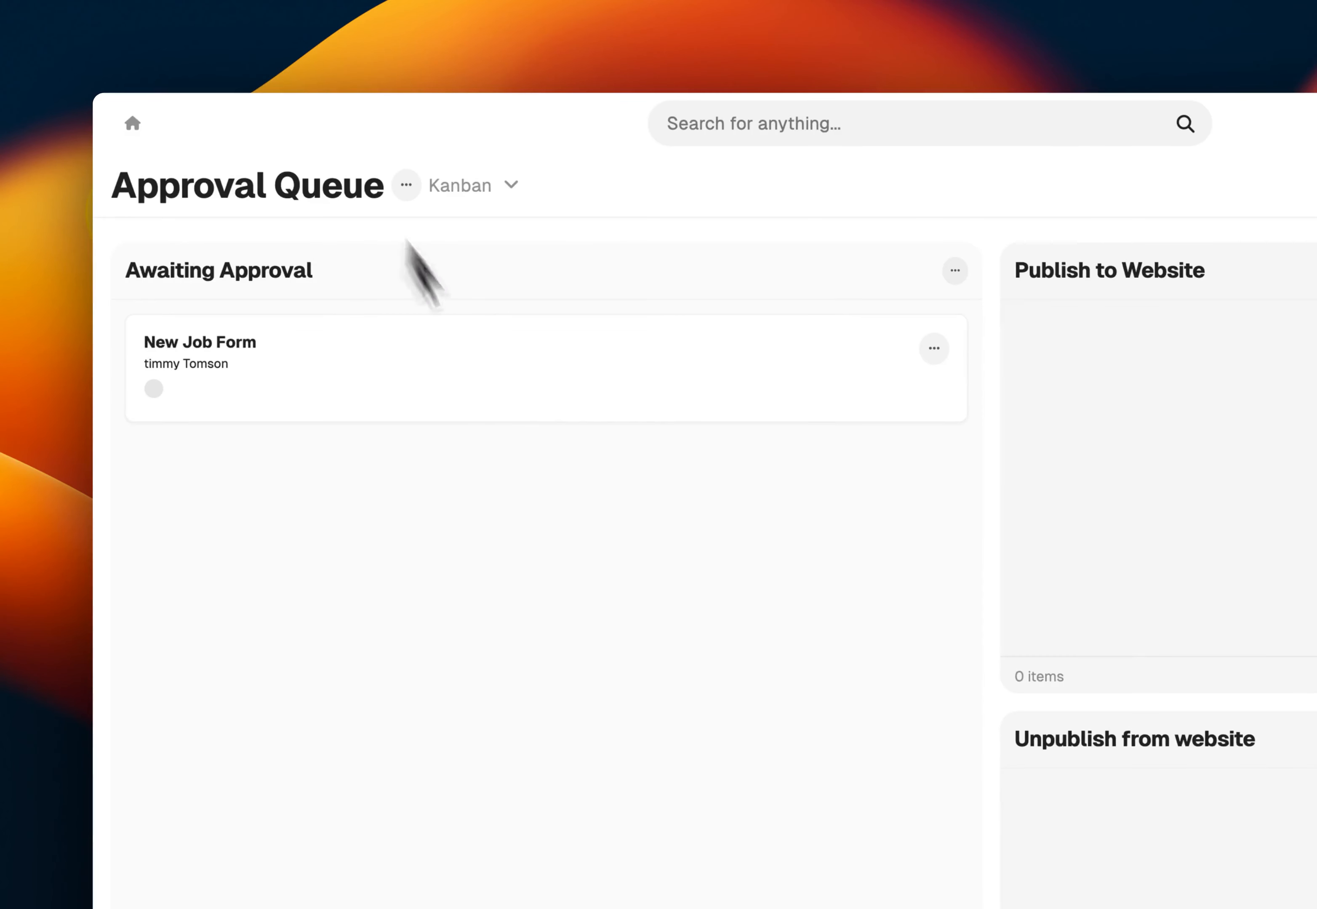
Move the New Job Form card from Awaiting Approval to Publish to Website, and reload the website to check New Jobs
drag(568, 436, 1313, 436)
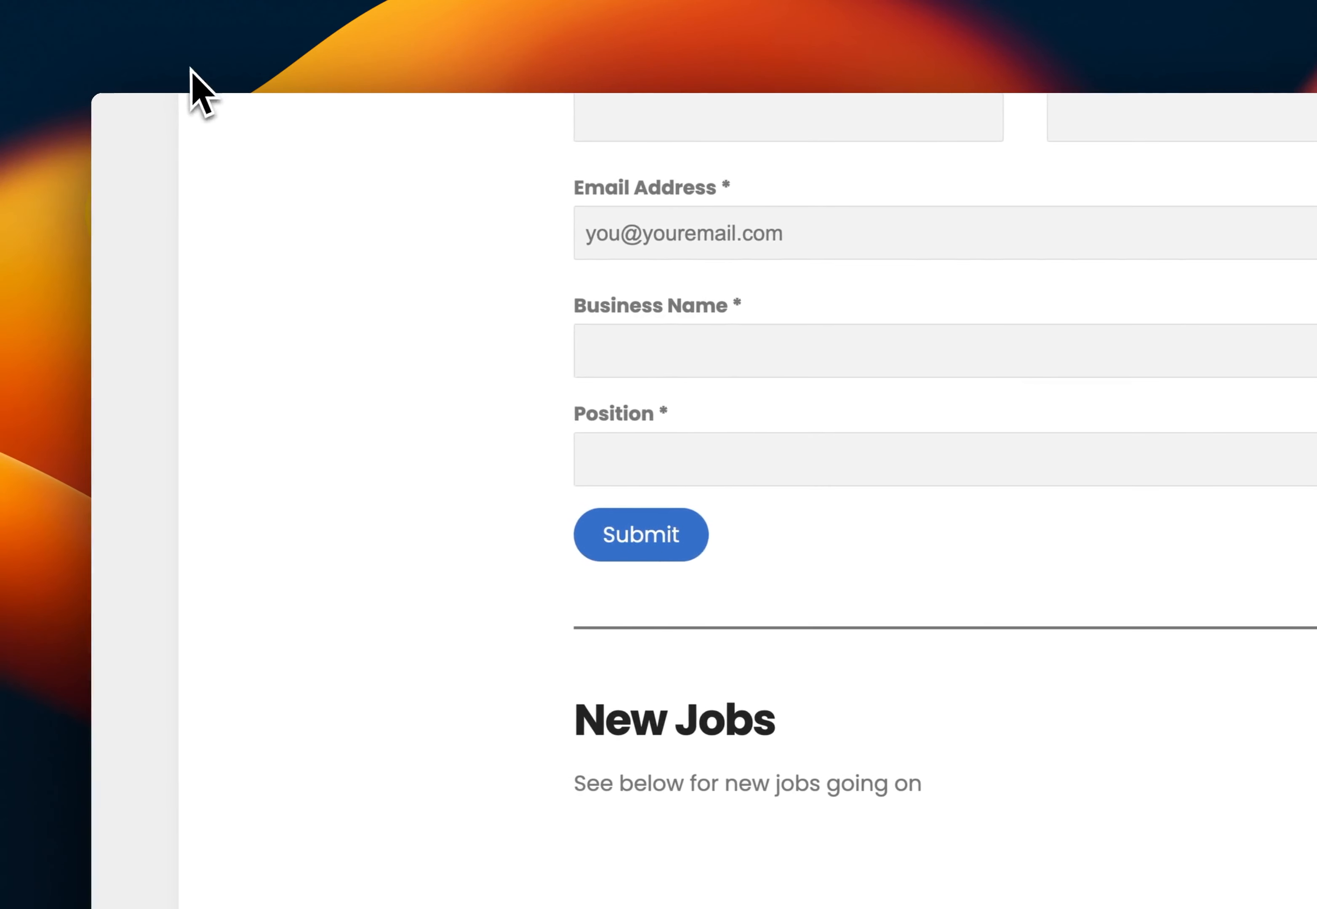
key(super+r)
scroll(403, 283, down, 5)
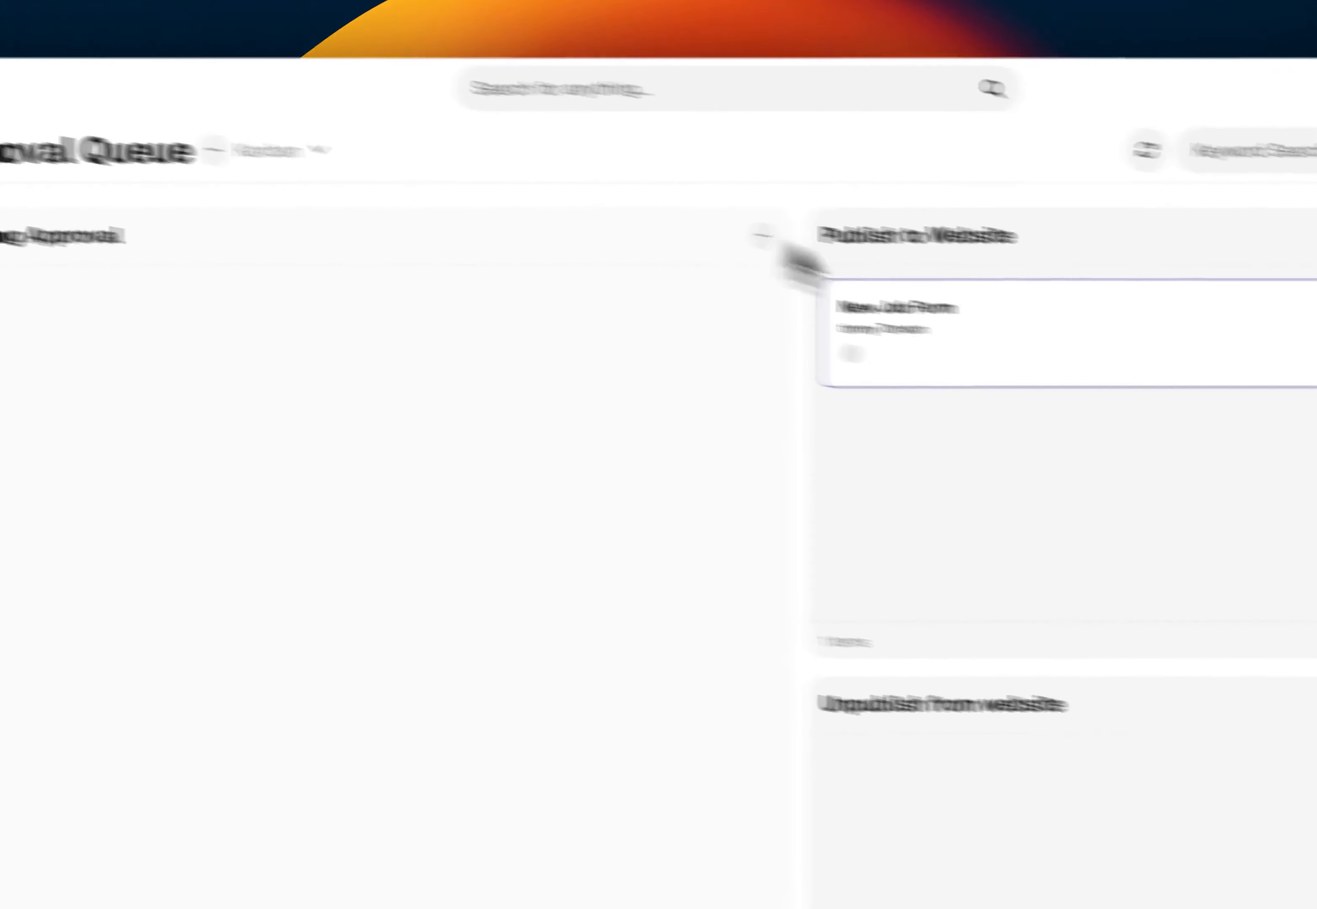
Move the New Job Form card from Publish to Website to Unpublish from website
drag(848, 298, 873, 793)
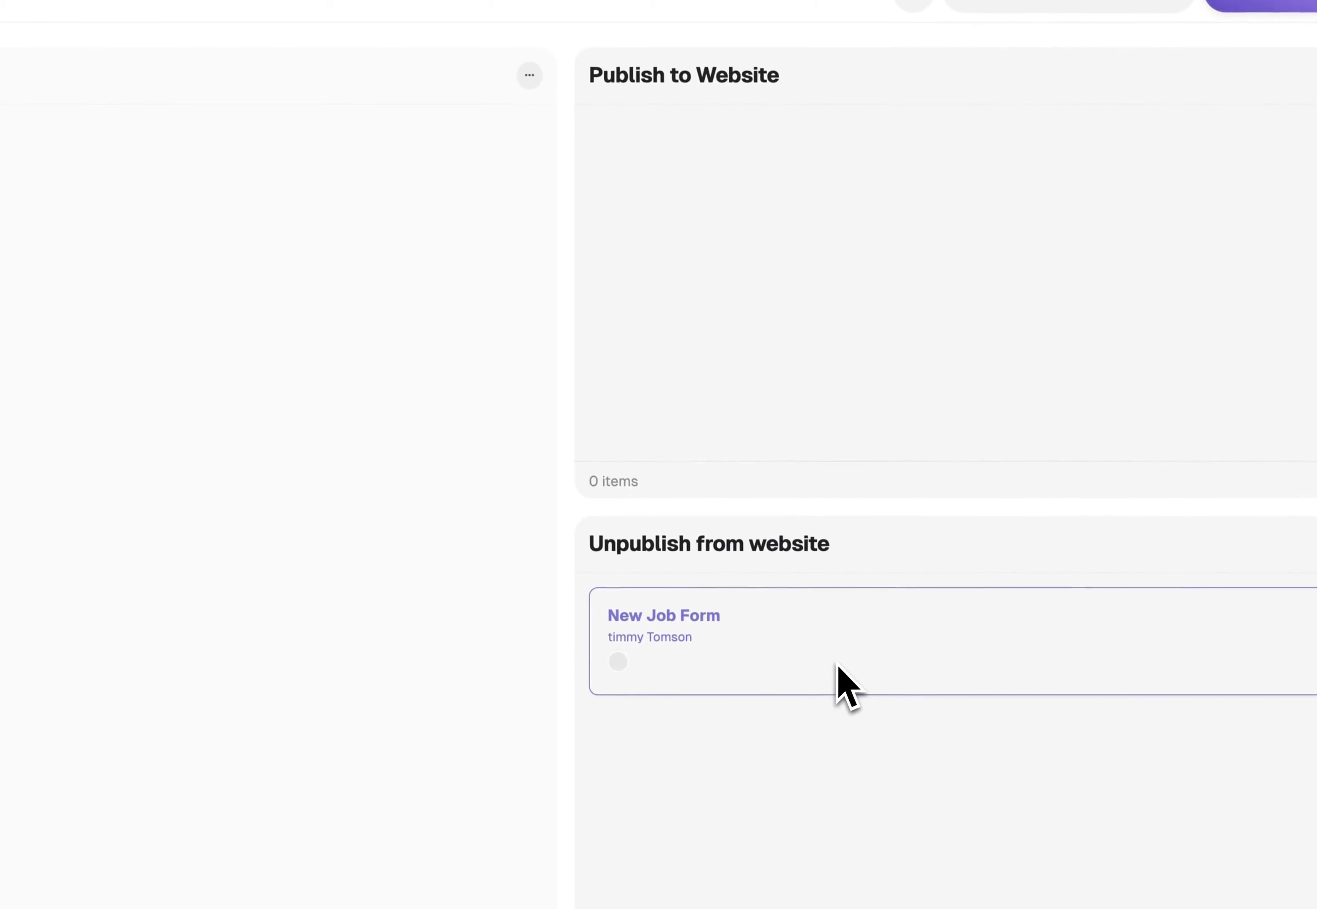